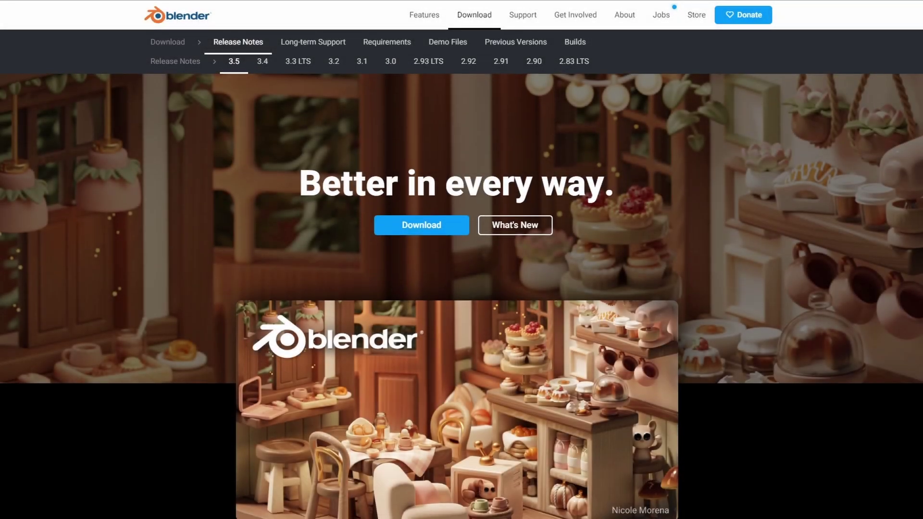
Step: Read through the Blender 3.5 release notes, from the hair assets to vector displacement sculpting and the viewport compositor
{"action": "scroll", "coordinate": [462, 288], "scroll_direction": "down", "scroll_amount": 3}
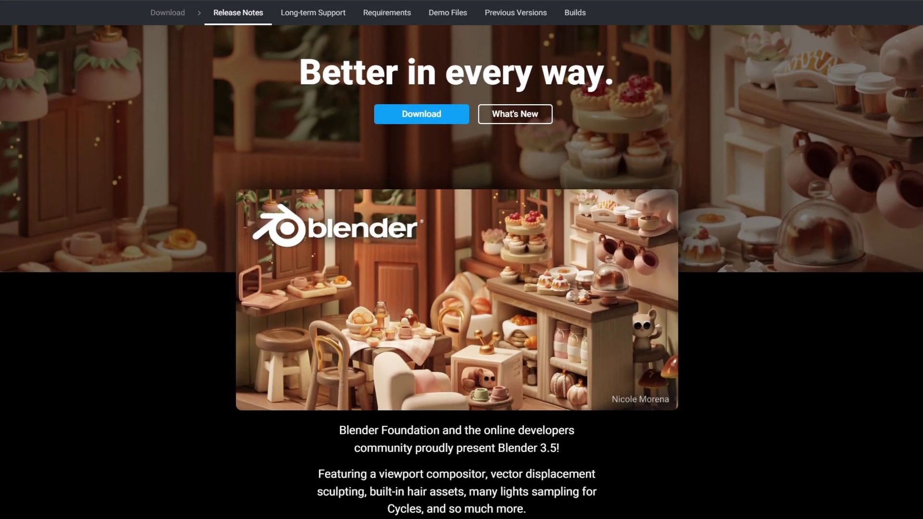
{"action": "scroll", "coordinate": [462, 289], "scroll_direction": "down", "scroll_amount": 3}
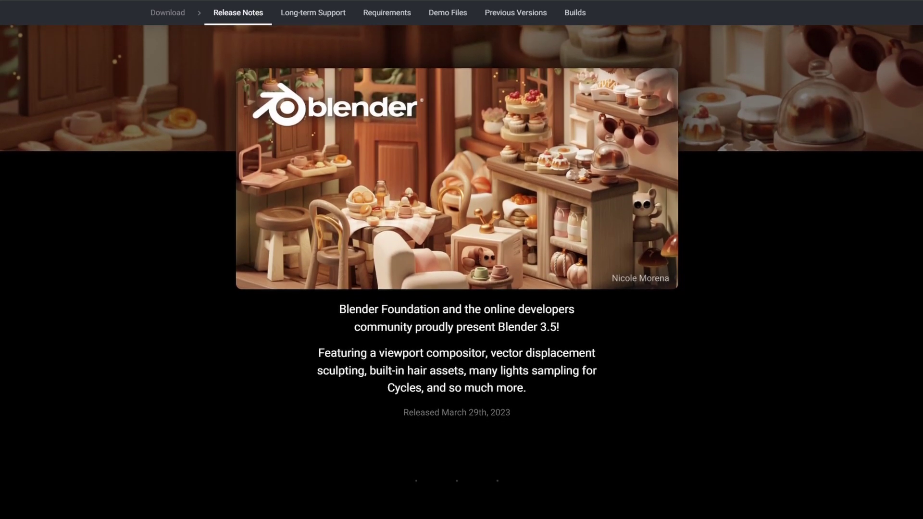
{"action": "scroll", "coordinate": [461, 288], "scroll_direction": "down", "scroll_amount": 3}
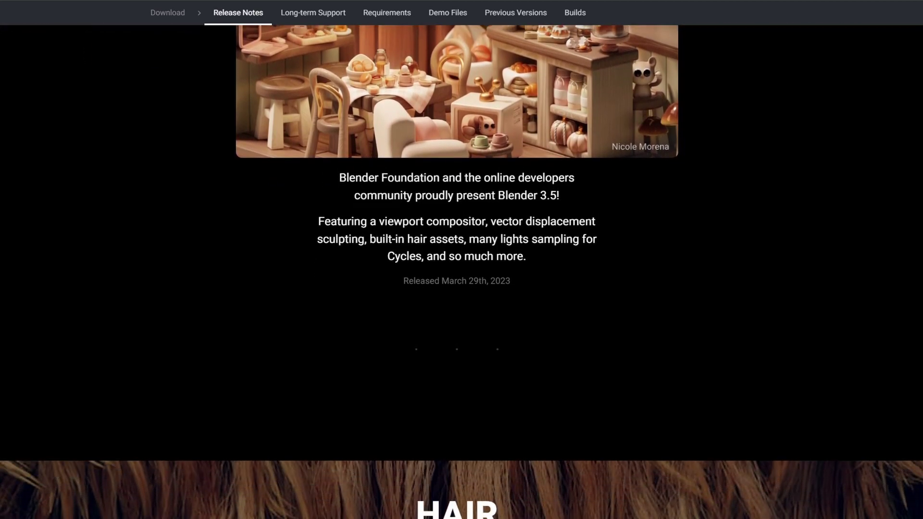
{"action": "scroll", "coordinate": [462, 288], "scroll_direction": "down", "scroll_amount": 8}
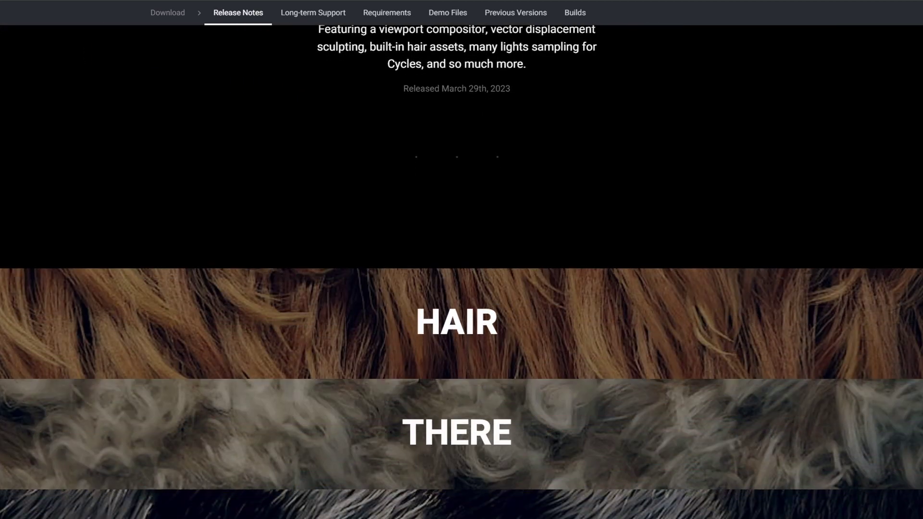
{"action": "scroll", "coordinate": [461, 289], "scroll_direction": "down", "scroll_amount": 10}
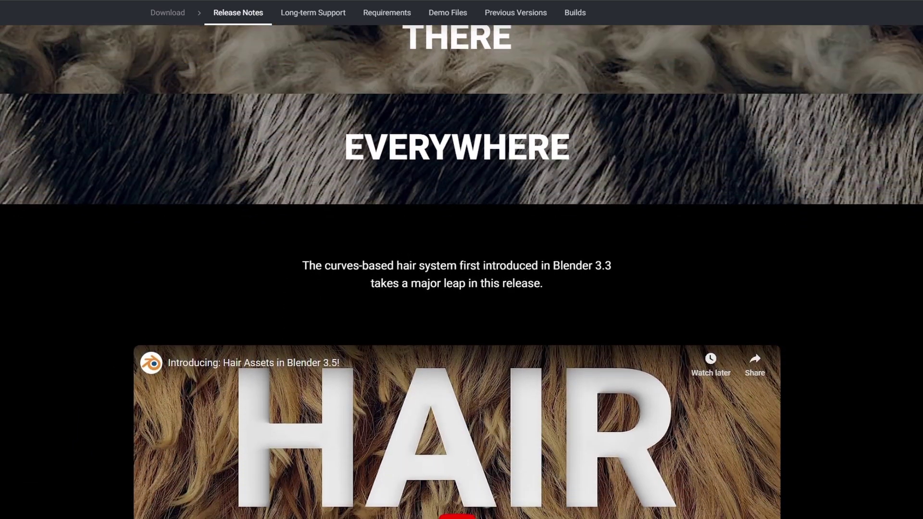
{"action": "scroll", "coordinate": [462, 288], "scroll_direction": "down", "scroll_amount": 11}
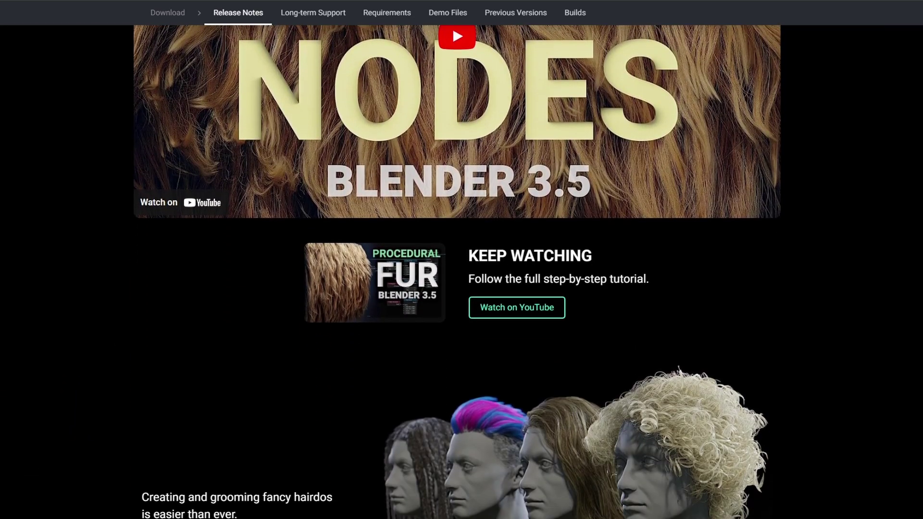
{"action": "scroll", "coordinate": [461, 288], "scroll_direction": "down", "scroll_amount": 10}
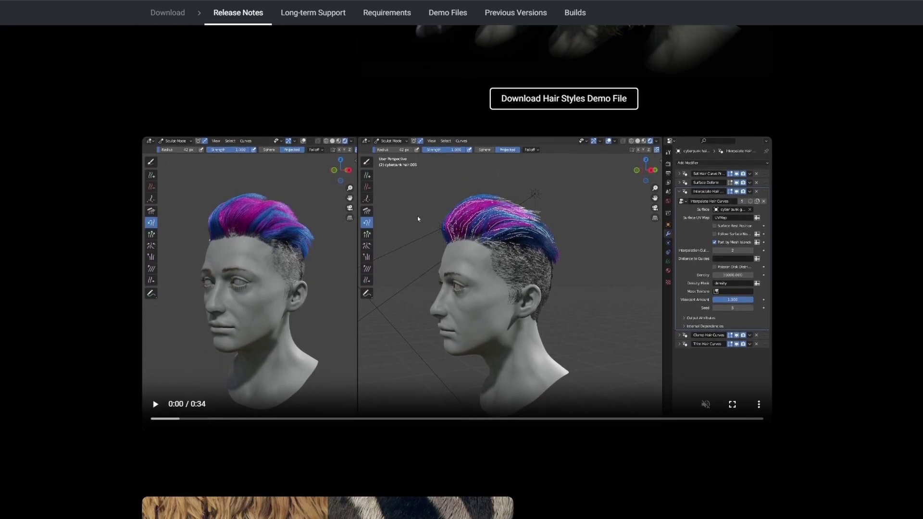
{"action": "scroll", "coordinate": [461, 288], "scroll_direction": "down", "scroll_amount": 10}
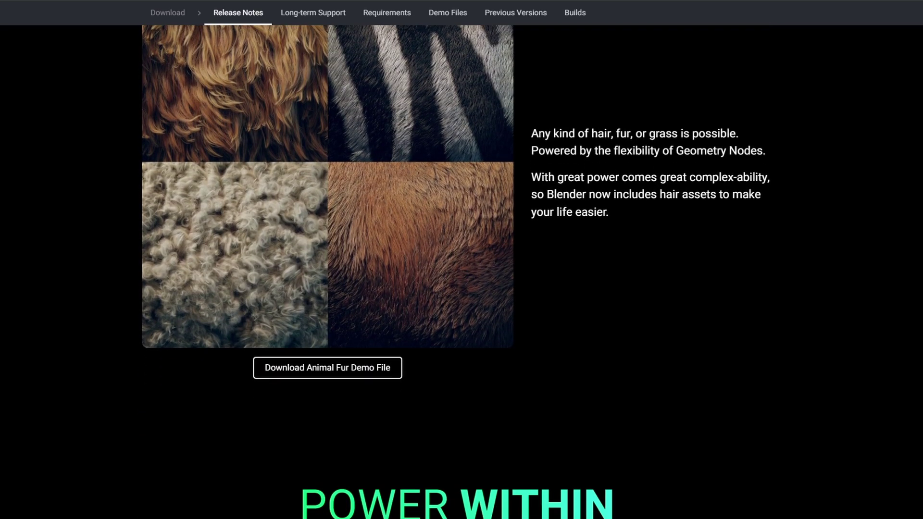
{"action": "scroll", "coordinate": [480, 285], "scroll_direction": "down", "scroll_amount": 10}
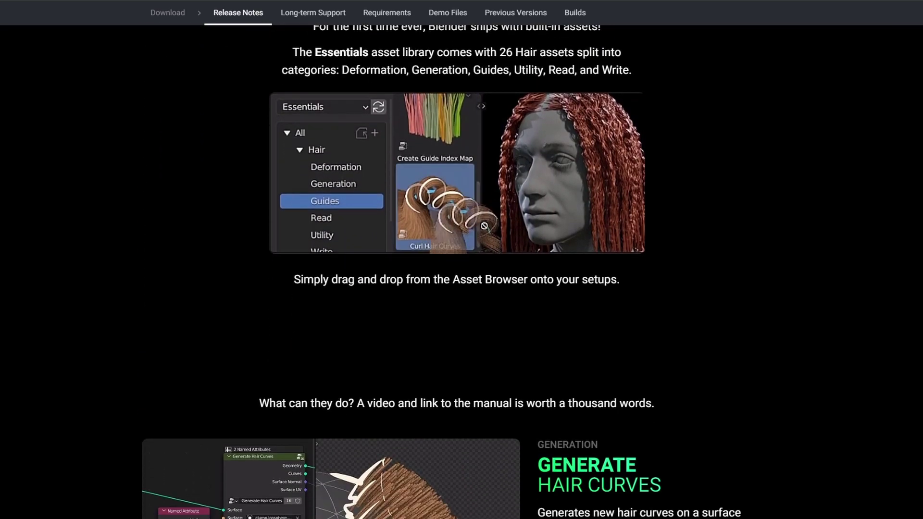
{"action": "scroll", "coordinate": [462, 289], "scroll_direction": "down", "scroll_amount": 10}
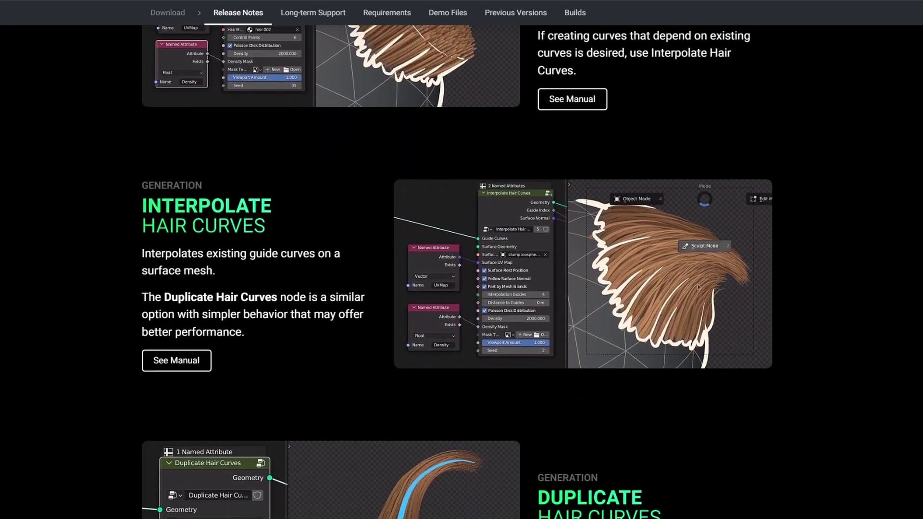
{"action": "scroll", "coordinate": [461, 289], "scroll_direction": "down", "scroll_amount": 12}
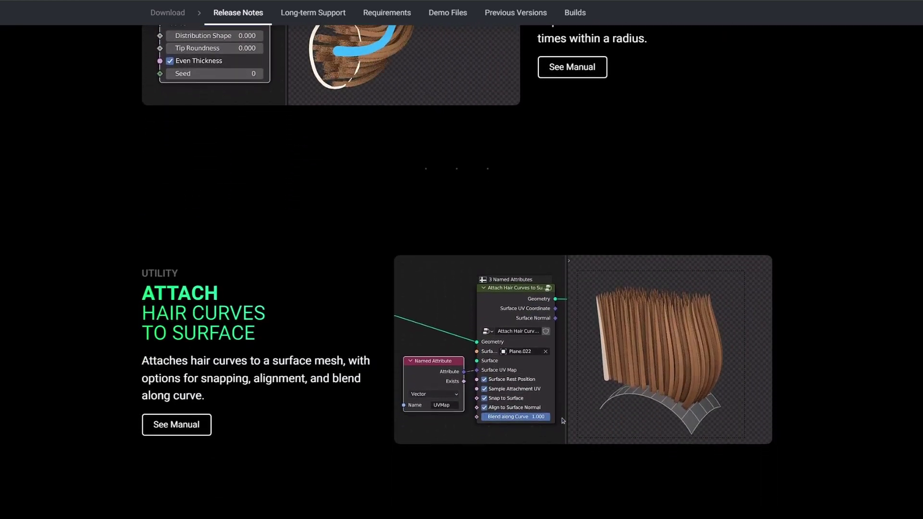
{"action": "scroll", "coordinate": [461, 288], "scroll_direction": "down", "scroll_amount": 15}
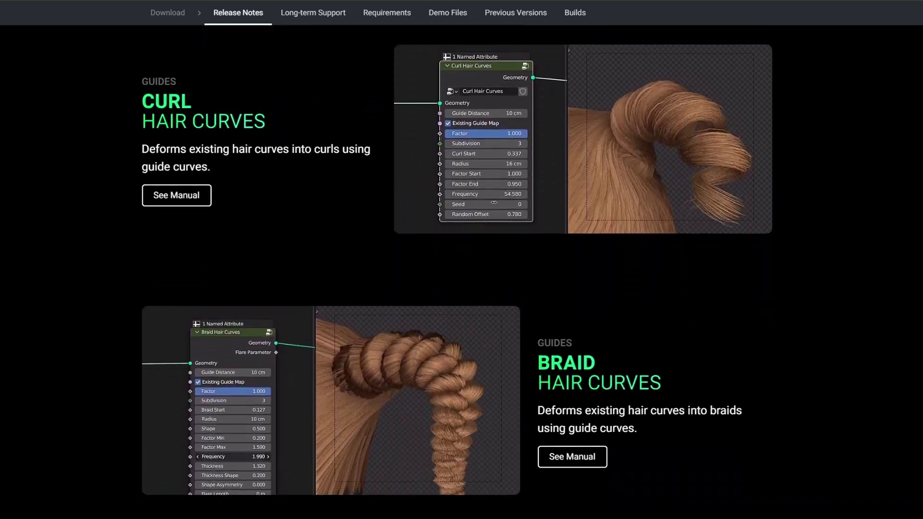
{"action": "scroll", "coordinate": [462, 289], "scroll_direction": "down", "scroll_amount": 17}
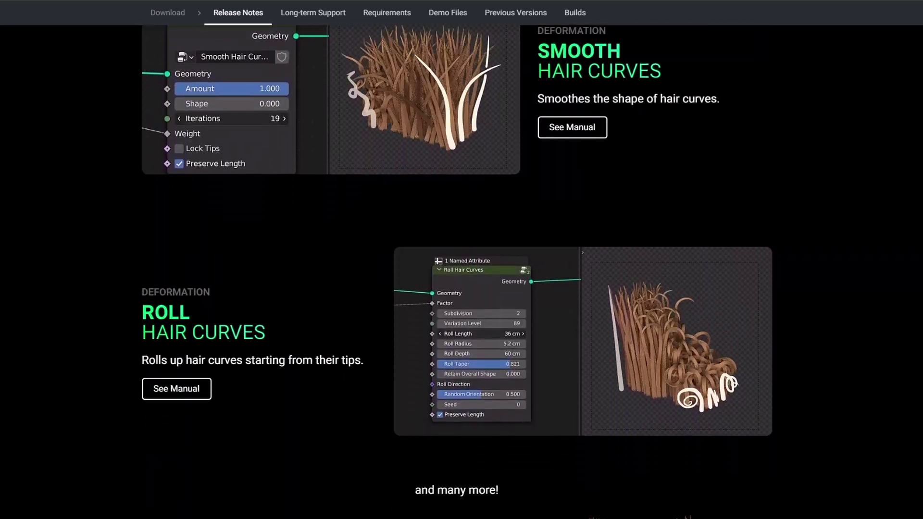
{"action": "scroll", "coordinate": [462, 288], "scroll_direction": "down", "scroll_amount": 17}
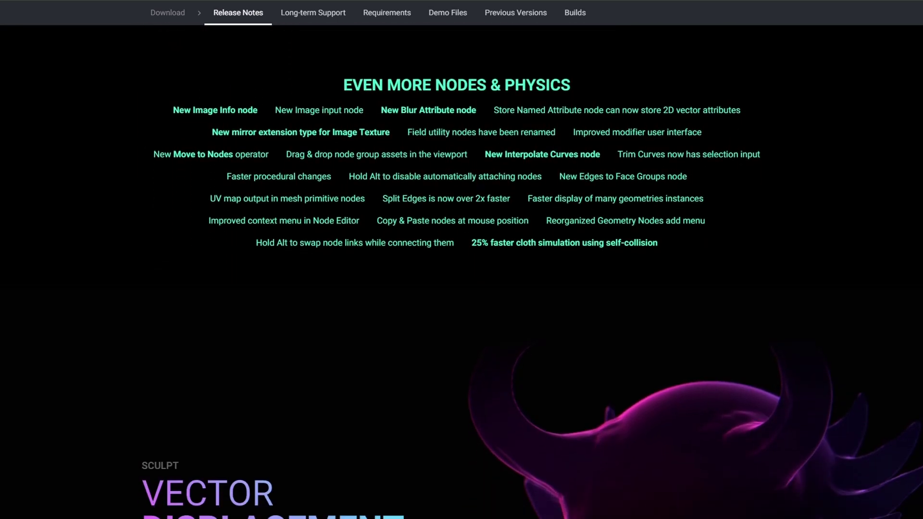
{"action": "scroll", "coordinate": [461, 288], "scroll_direction": "down", "scroll_amount": 17}
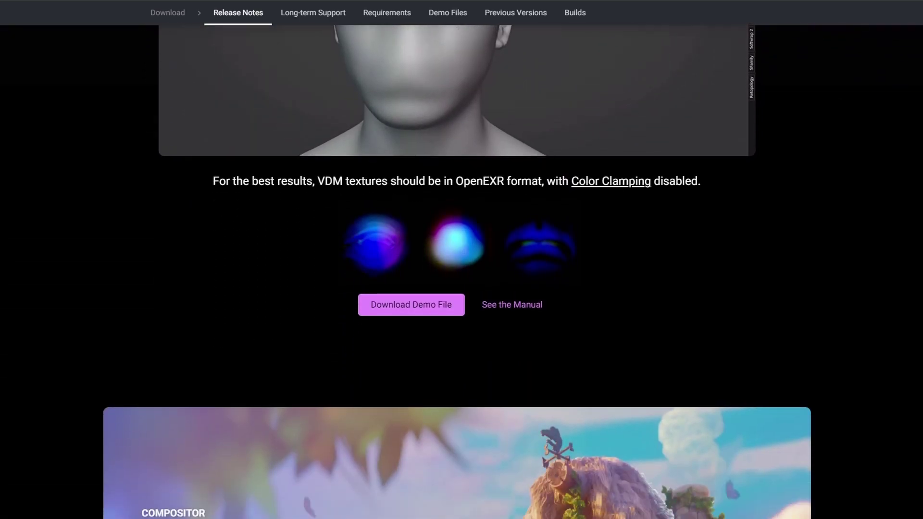
{"action": "scroll", "coordinate": [461, 289], "scroll_direction": "down", "scroll_amount": 17}
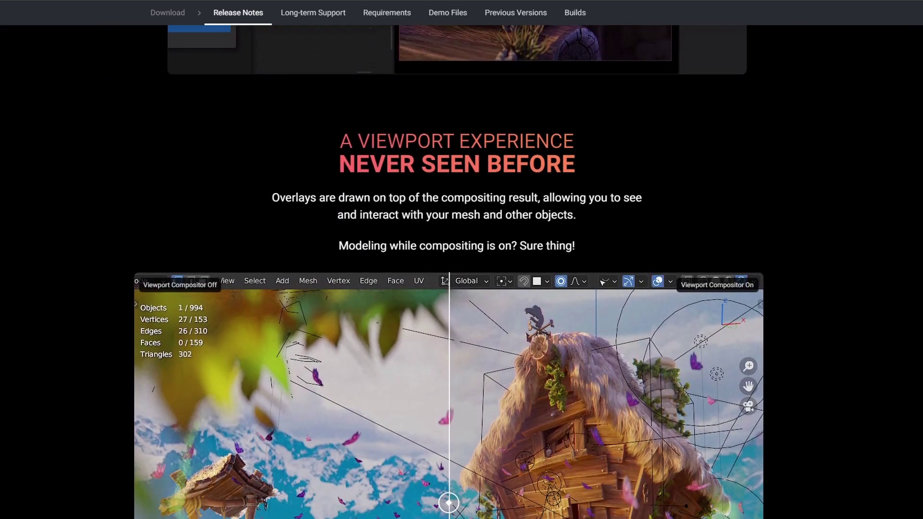
{"action": "scroll", "coordinate": [461, 289], "scroll_direction": "down", "scroll_amount": 13}
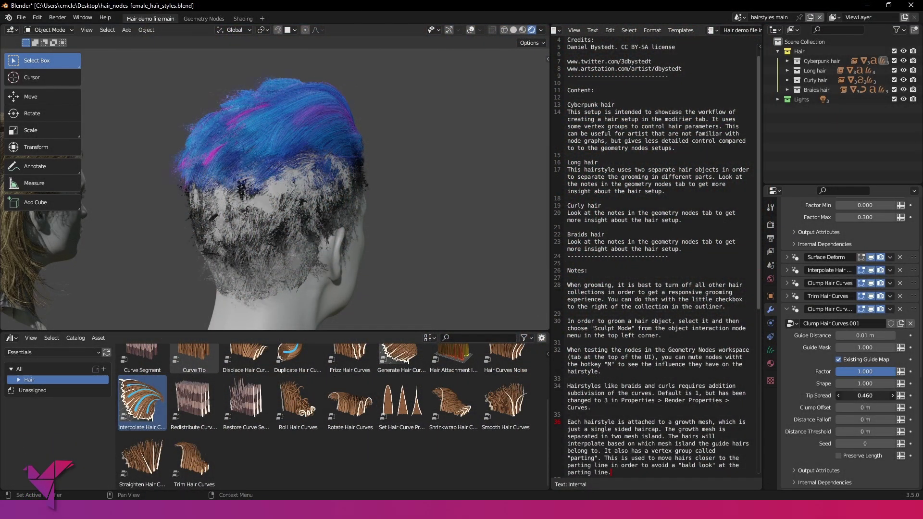
Step: On the cyberpunk hair's last Clump Hair Curves modifier, set Tip Spread to 0.060, Clump Offset to 0.0051 m and Distance Threshold to 0.006 m
{"action": "left_click_drag", "start_coordinate": [857, 395], "coordinate": [884, 396]}
{"action": "middle_click_drag", "start_coordinate": [430, 256], "coordinate": [366, 249]}
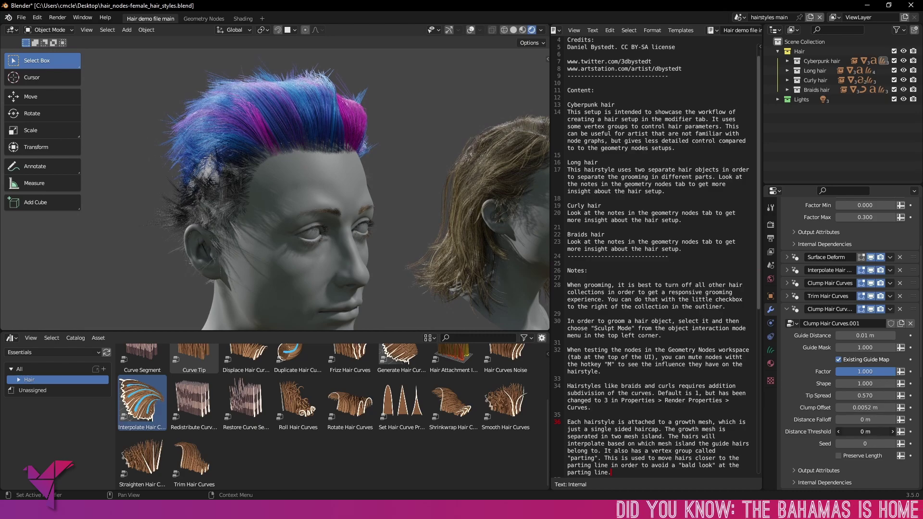
{"action": "mouse_move", "coordinate": [857, 431]}
{"action": "left_mouse_down"}
{"action": "mouse_move", "coordinate": [865, 432]}
{"action": "mouse_move", "coordinate": [857, 432]}
{"action": "left_mouse_up"}
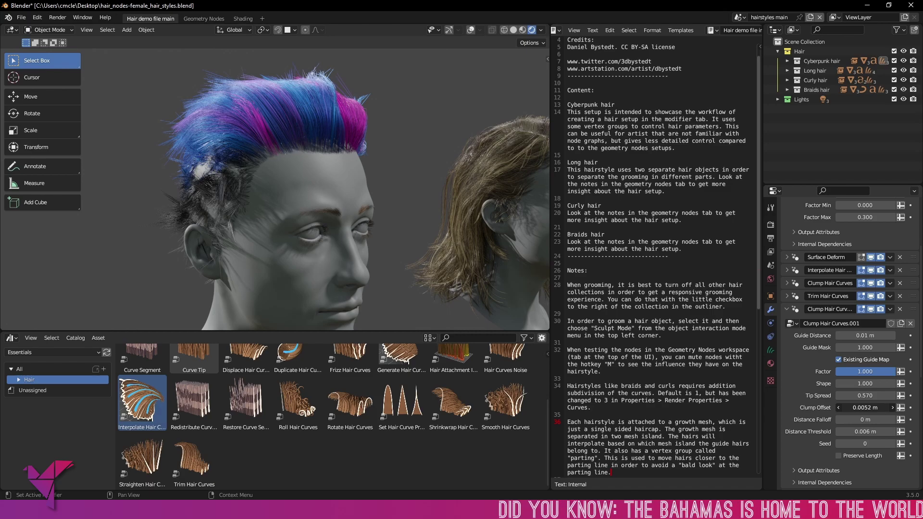
{"action": "left_click_drag", "start_coordinate": [865, 408], "coordinate": [863, 407]}
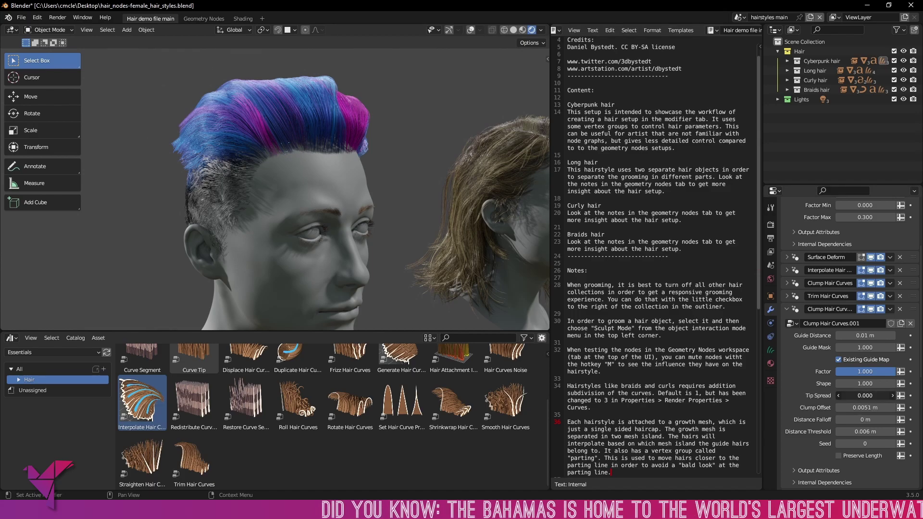
{"action": "left_click_drag", "start_coordinate": [865, 395], "coordinate": [875, 396]}
{"action": "mouse_move", "coordinate": [437, 211]}
{"action": "middle_mouse_down"}
{"action": "mouse_move", "coordinate": [377, 211]}
{"action": "mouse_move", "coordinate": [501, 212]}
{"action": "mouse_move", "coordinate": [443, 212]}
{"action": "middle_mouse_up"}
Step: Expand the cyberpunk hair's Interpolate Hair Curves modifier and edit its Density value
{"action": "left_click_drag", "start_coordinate": [865, 321], "coordinate": [897, 324]}
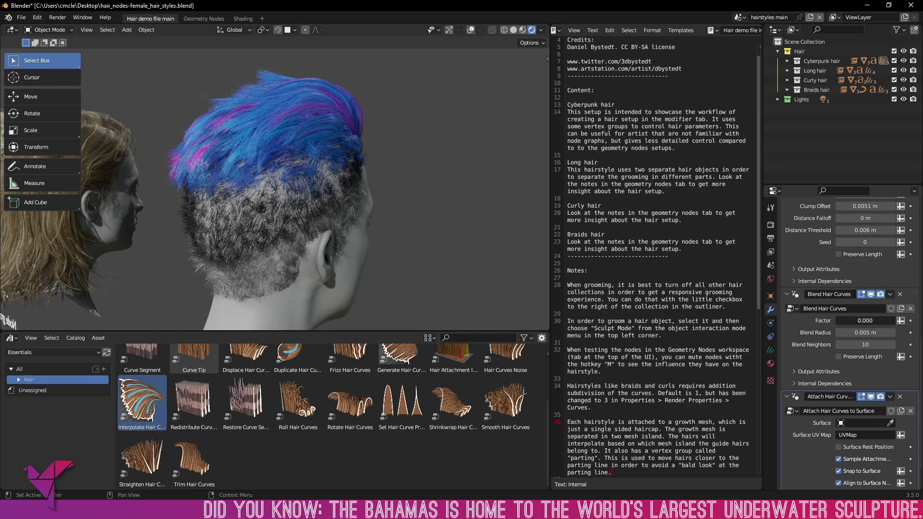
{"action": "scroll", "coordinate": [865, 302], "scroll_direction": "up", "scroll_amount": 10}
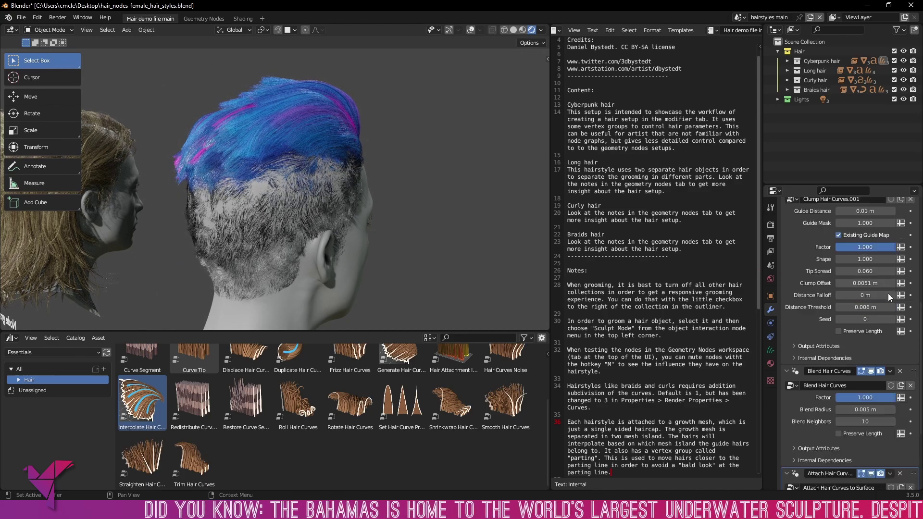
{"action": "left_click", "coordinate": [788, 367]}
{"action": "scroll", "coordinate": [860, 399], "scroll_direction": "down", "scroll_amount": 6}
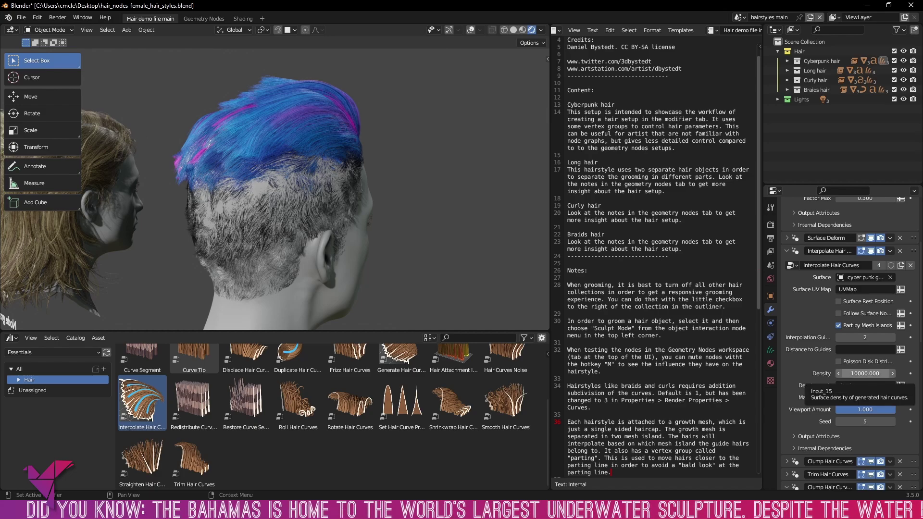
{"action": "double_click", "coordinate": [860, 374]}
{"action": "key", "text": "Return"}
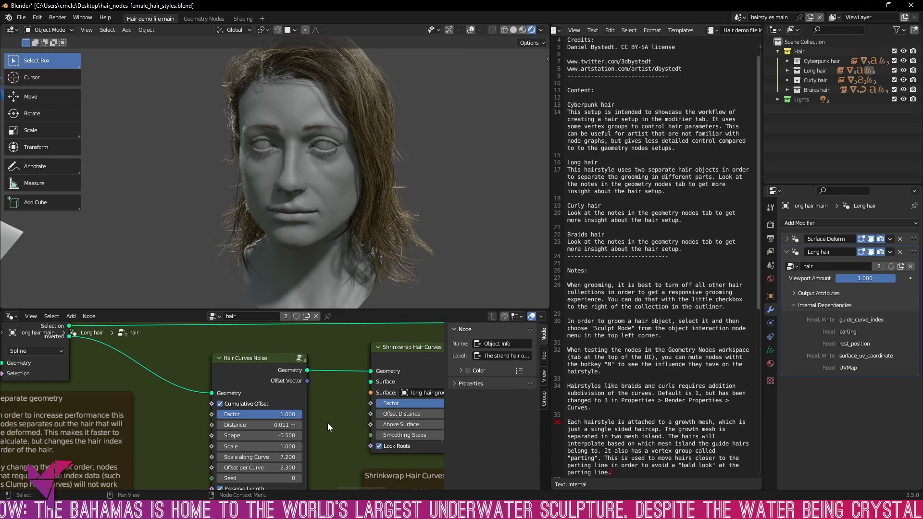
Step: Set the Factor of the long hair's Hair Curves Noise node to 0.5
{"action": "middle_click_drag", "start_coordinate": [328, 422], "coordinate": [270, 407]}
{"action": "double_click", "coordinate": [224, 399]}
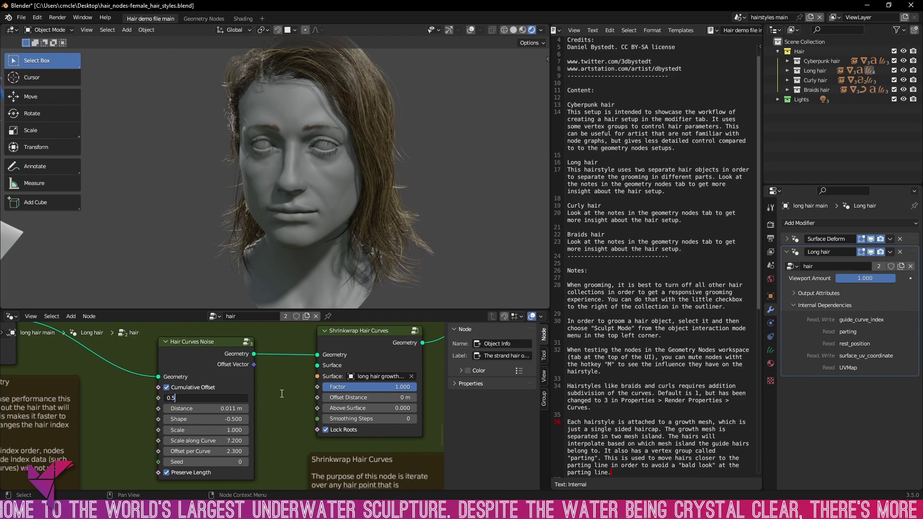
{"action": "type", "text": "0.5"}
{"action": "key", "text": "Return"}
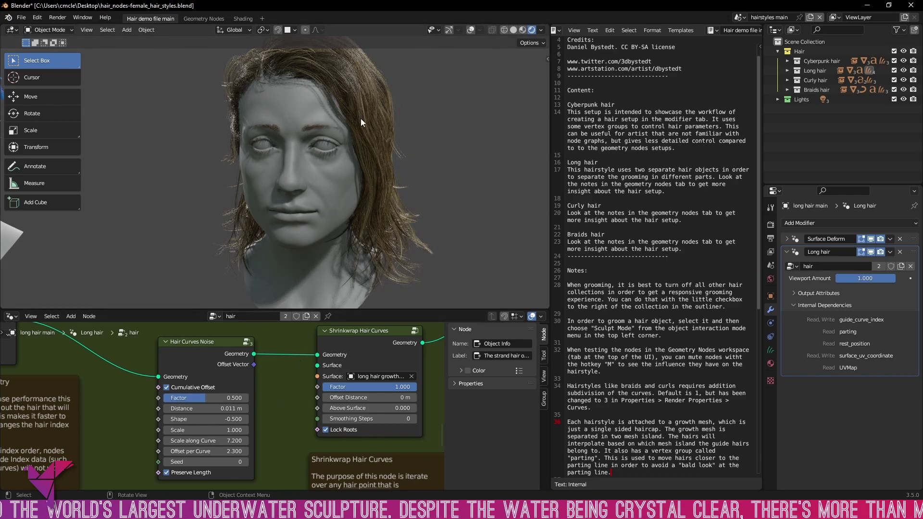
Step: Set the long hair's Hair Curves Noise node to a Factor of 1.000 and a Distance of 0.109 m
{"action": "scroll", "coordinate": [404, 109], "scroll_direction": "up", "scroll_amount": 10}
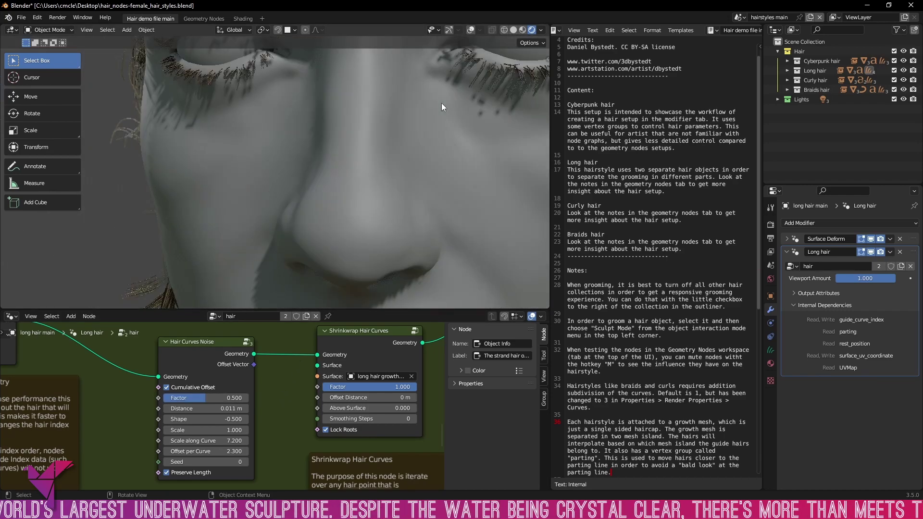
{"action": "middle_click_drag", "start_coordinate": [336, 131], "coordinate": [219, 178]}
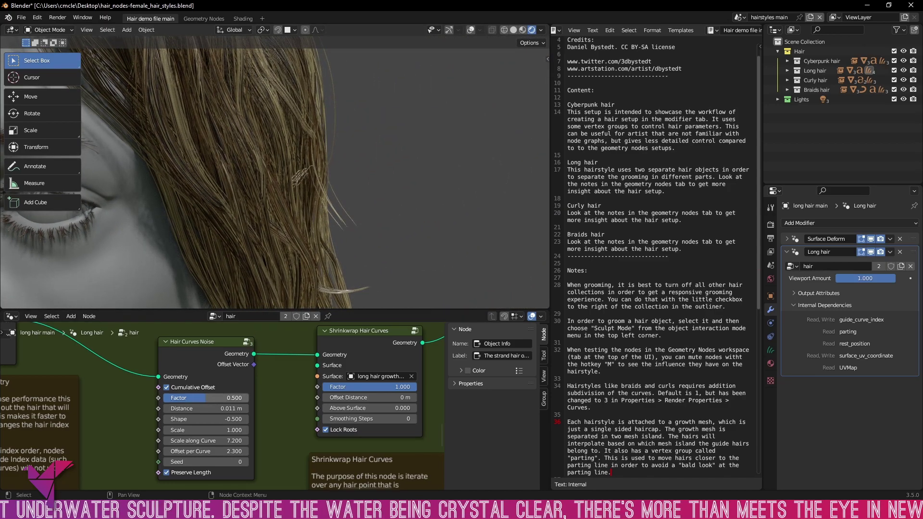
{"action": "left_click_drag", "start_coordinate": [206, 398], "coordinate": [249, 399]}
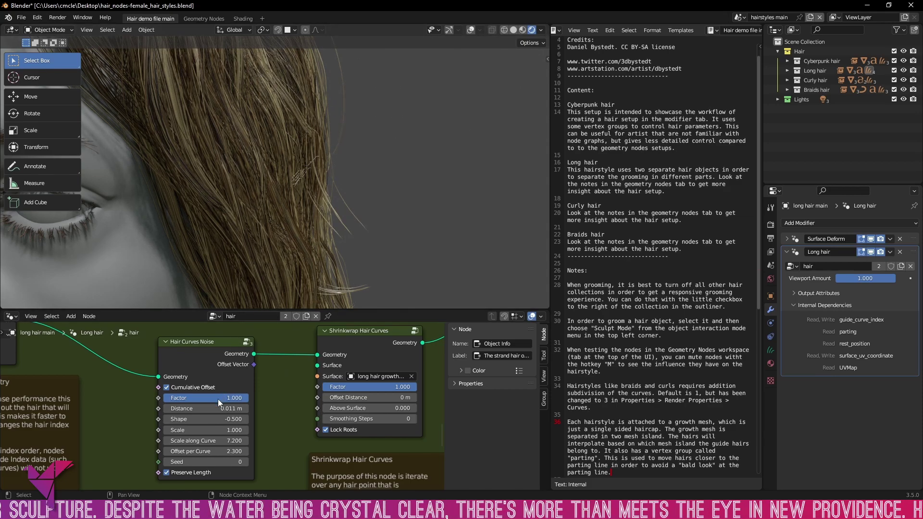
{"action": "mouse_move", "coordinate": [218, 398]}
{"action": "left_mouse_down"}
{"action": "mouse_move", "coordinate": [163, 399]}
{"action": "mouse_move", "coordinate": [253, 398]}
{"action": "mouse_move", "coordinate": [211, 408]}
{"action": "mouse_move", "coordinate": [228, 408]}
{"action": "left_mouse_up"}
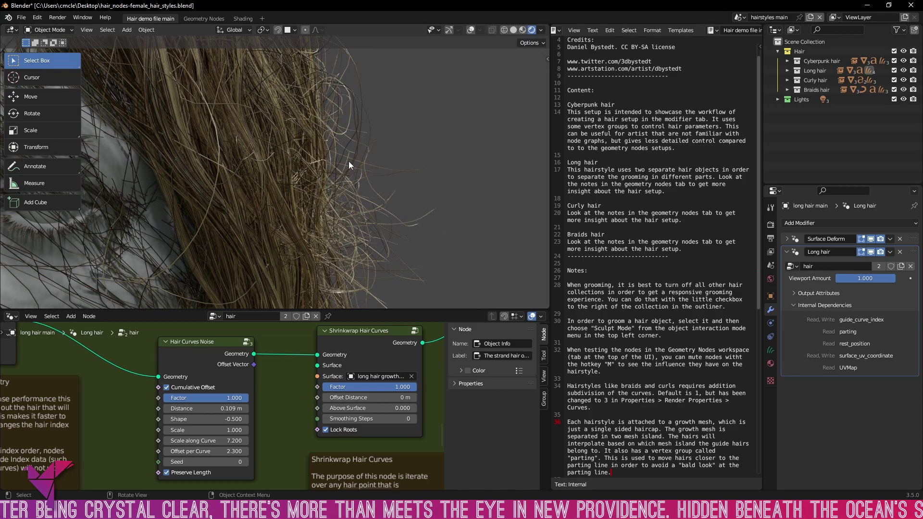
Step: In the curly hair node tree, set the Radius of the Set Hair Curve Profile node to 0.00001 m
{"action": "scroll", "coordinate": [348, 161], "scroll_direction": "down", "scroll_amount": 6}
{"action": "middle_click_drag", "start_coordinate": [255, 131], "coordinate": [390, 178], "text": "shift"}
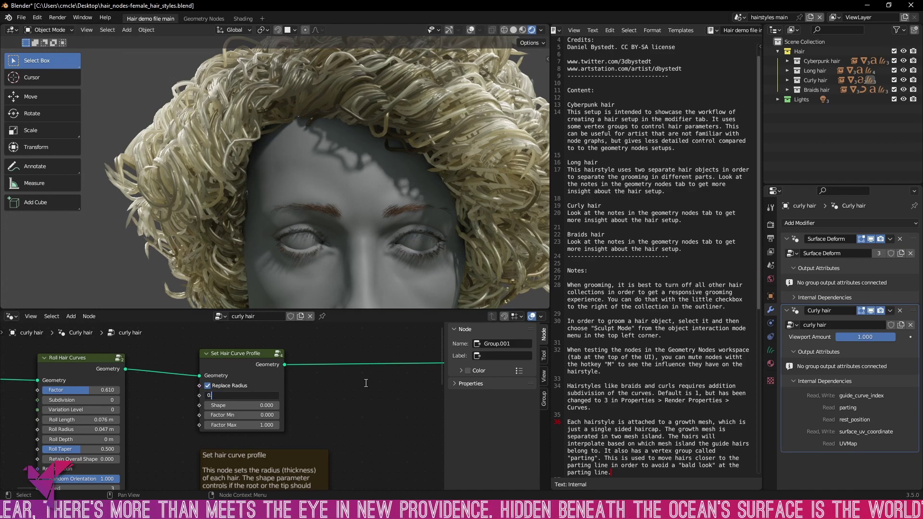
{"action": "key", "text": "Return"}
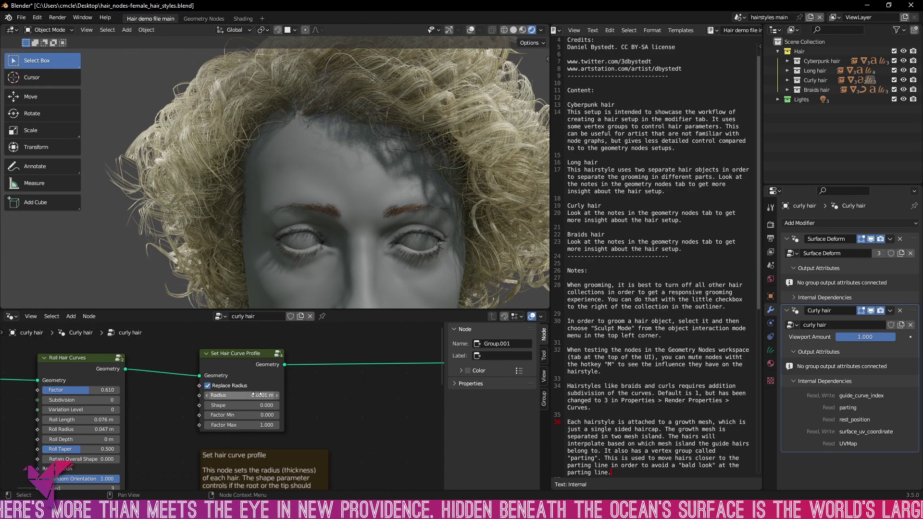
{"action": "left_click", "coordinate": [241, 395]}
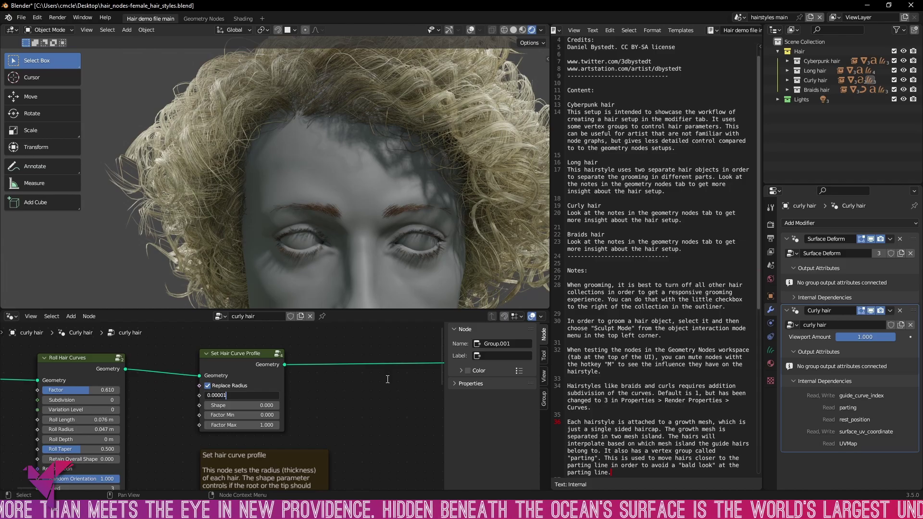
{"action": "key", "text": "Return"}
Step: Set the Roll Hair Curves Factor to 1.000 and the Set Hair Curve Profile Radius to 0.0001 m
{"action": "middle_click_drag", "start_coordinate": [346, 226], "coordinate": [431, 197]}
{"action": "middle_click_drag", "start_coordinate": [150, 414], "coordinate": [198, 403]}
{"action": "middle_click_drag", "start_coordinate": [358, 232], "coordinate": [377, 201]}
{"action": "left_click", "coordinate": [304, 384]}
{"action": "key", "text": "Return"}
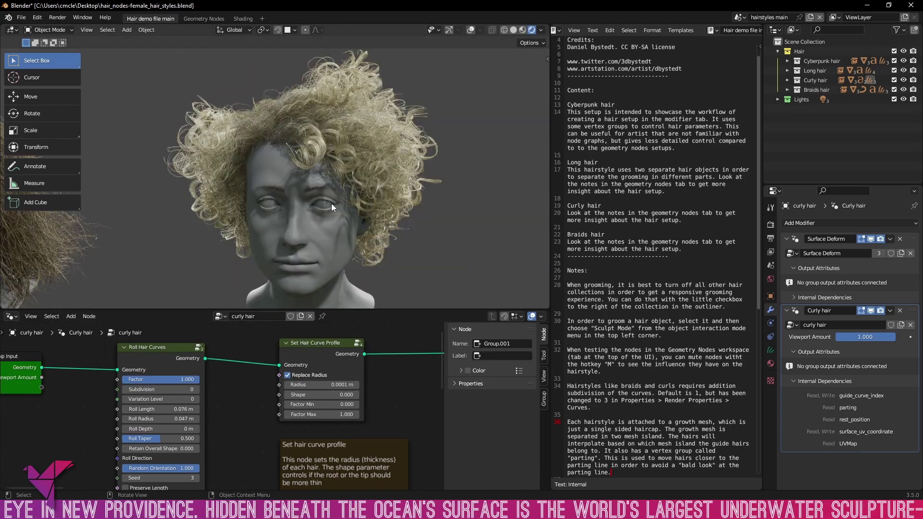
Step: Set the Factor of the curly hair's Roll Hair Curves node to 0.000
{"action": "middle_click_drag", "start_coordinate": [330, 204], "coordinate": [357, 198]}
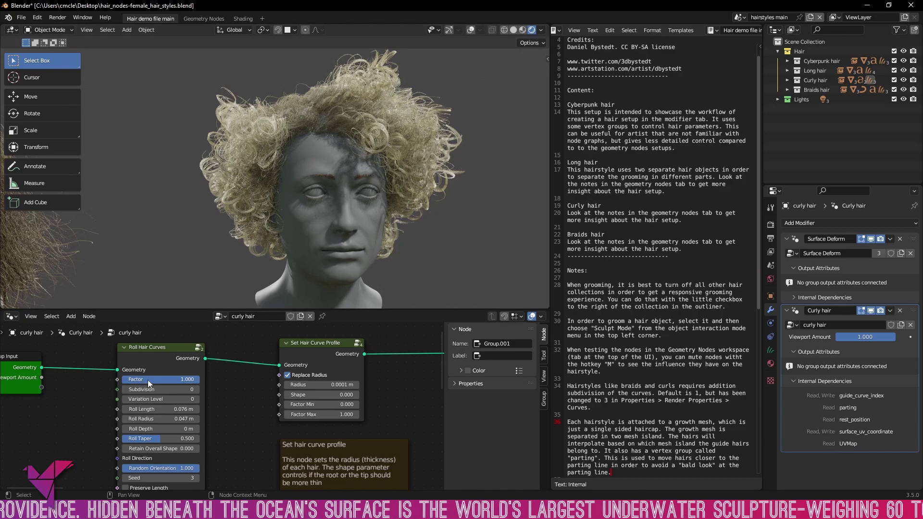
{"action": "left_click_drag", "start_coordinate": [176, 380], "coordinate": [154, 379]}
{"action": "mouse_move", "coordinate": [360, 217]}
{"action": "middle_mouse_down"}
{"action": "mouse_move", "coordinate": [261, 217]}
{"action": "mouse_move", "coordinate": [353, 221]}
{"action": "middle_mouse_up"}
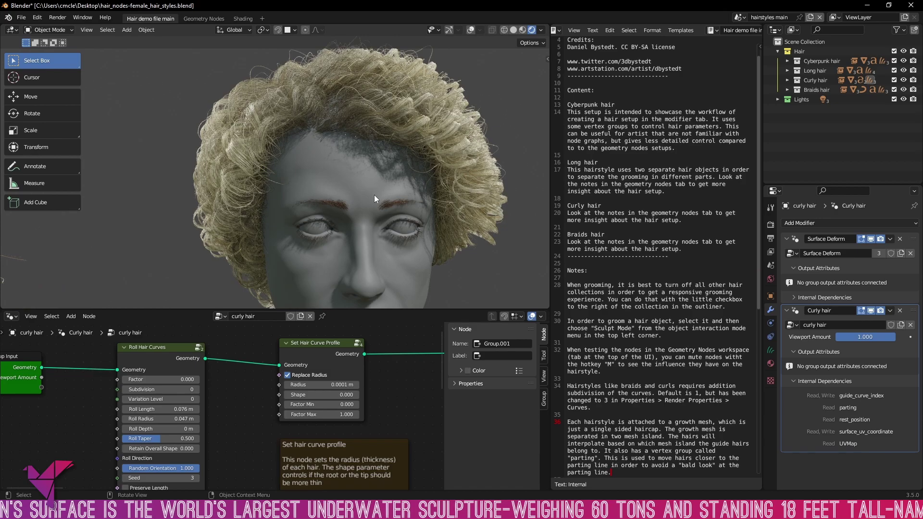
Step: Set the curly hair's Roll Hair Curves node to a Factor of 0.651, Roll Length of 0.229 m and Roll Radius of 0.071 m
{"action": "scroll", "coordinate": [370, 193], "scroll_direction": "up", "scroll_amount": 3}
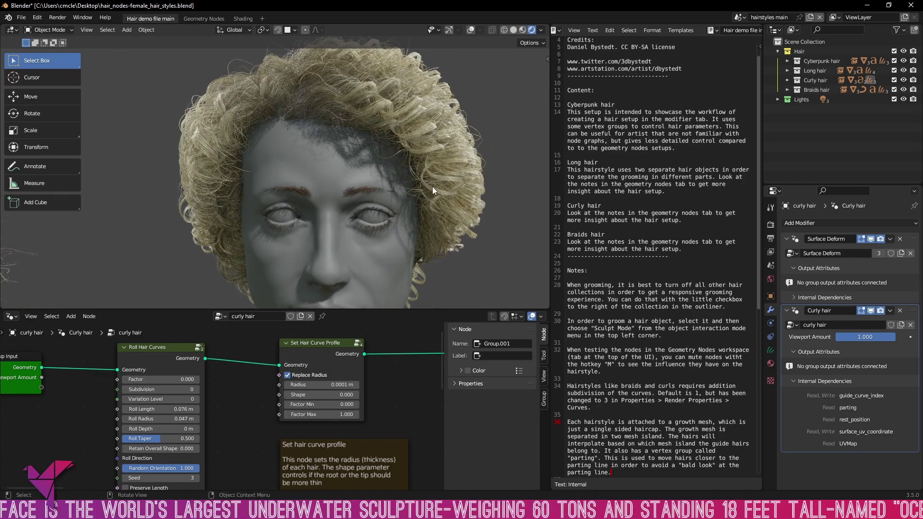
{"action": "left_click_drag", "start_coordinate": [161, 379], "coordinate": [173, 379]}
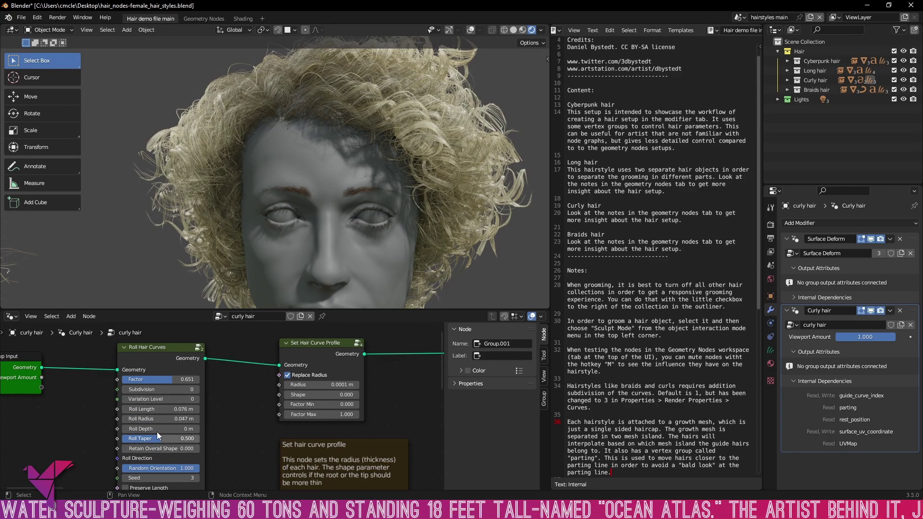
{"action": "left_click_drag", "start_coordinate": [160, 409], "coordinate": [202, 409]}
{"action": "scroll", "coordinate": [373, 209], "scroll_direction": "down", "scroll_amount": 3}
{"action": "middle_click_drag", "start_coordinate": [423, 203], "coordinate": [388, 214]}
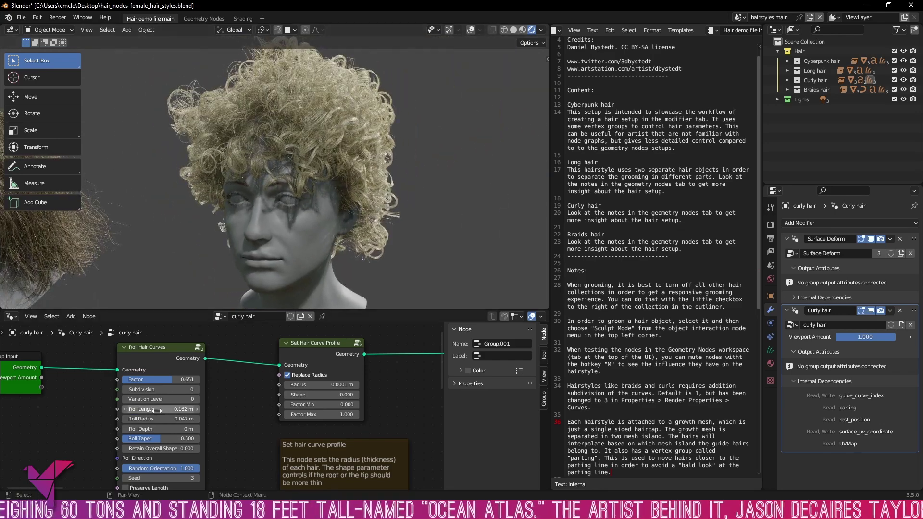
{"action": "left_click_drag", "start_coordinate": [161, 409], "coordinate": [193, 409]}
{"action": "middle_click_drag", "start_coordinate": [330, 225], "coordinate": [344, 213]}
{"action": "left_click_drag", "start_coordinate": [161, 419], "coordinate": [170, 419]}
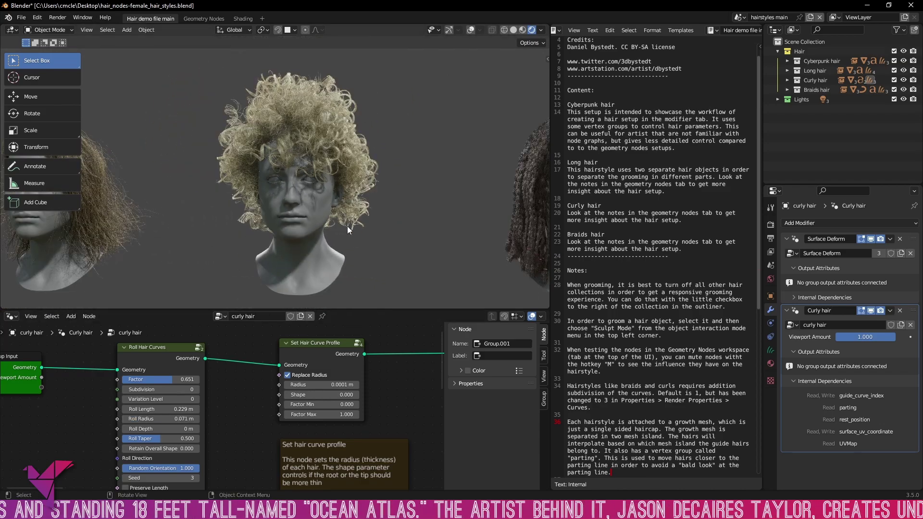
{"action": "middle_click_drag", "start_coordinate": [347, 226], "coordinate": [339, 186]}
{"action": "scroll", "coordinate": [339, 187], "scroll_direction": "up", "scroll_amount": 3}
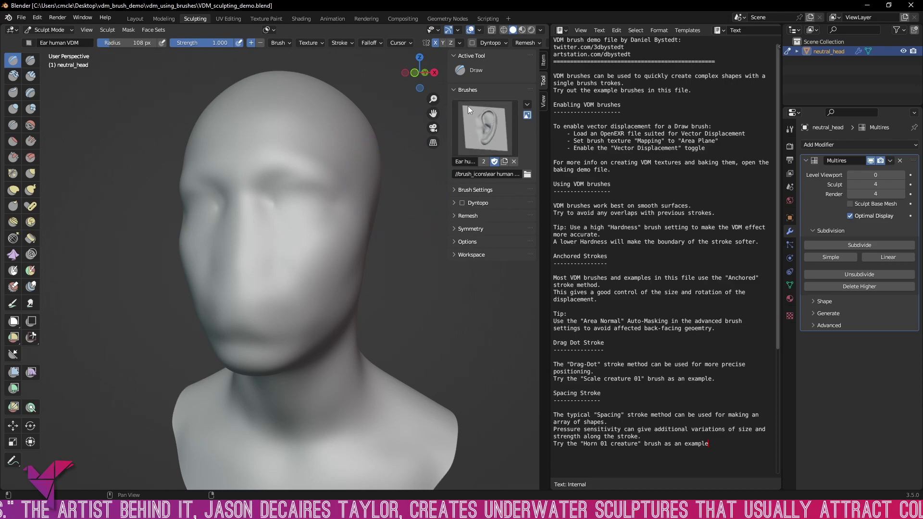
Step: Sculpt large mirrored ears on the sides of the neutral head with the Ear human VDM brush
{"action": "left_click", "coordinate": [483, 128]}
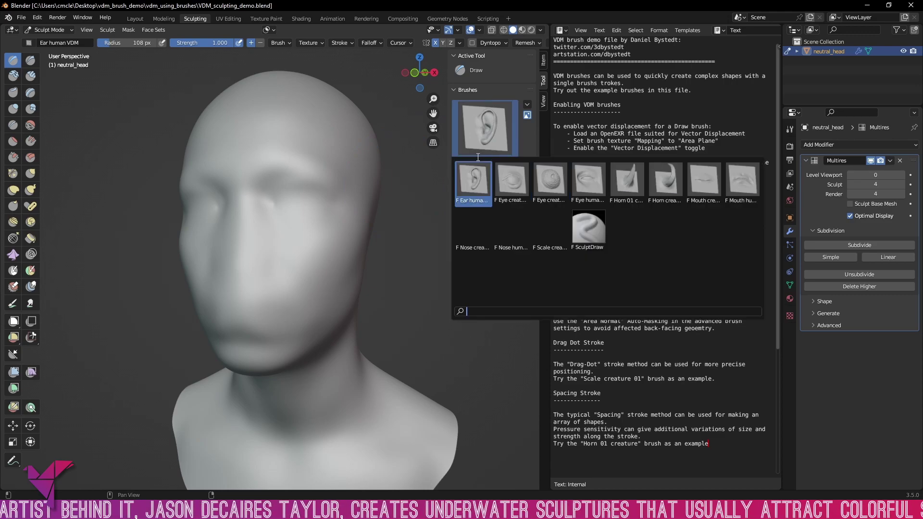
{"action": "left_click", "coordinate": [483, 126]}
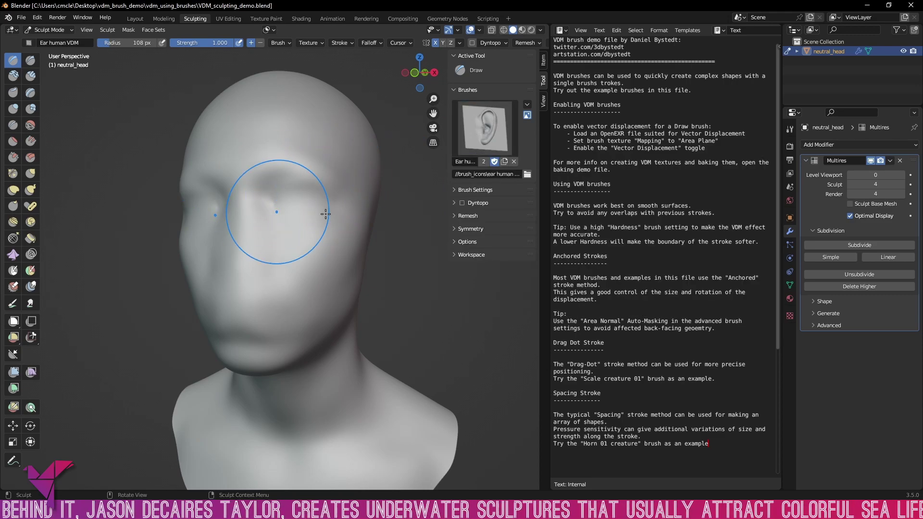
{"action": "middle_click_drag", "start_coordinate": [346, 211], "coordinate": [317, 208]}
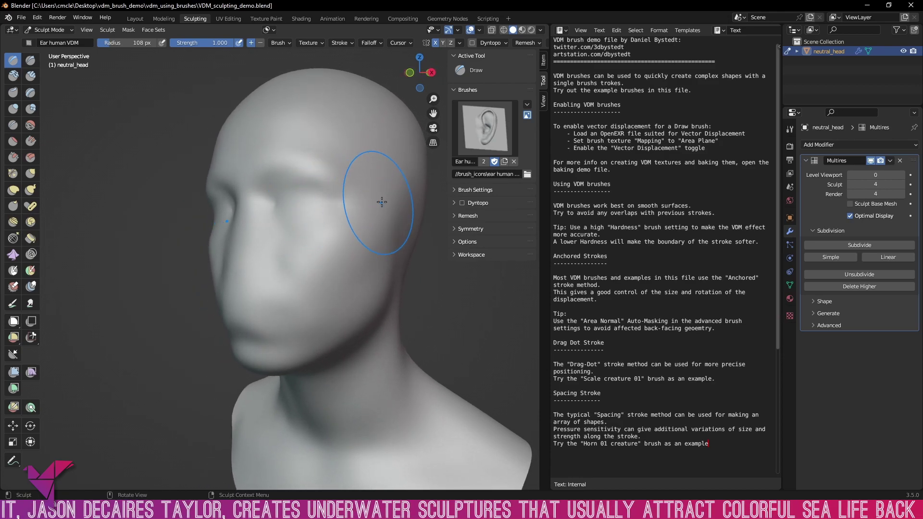
{"action": "mouse_move", "coordinate": [386, 220]}
{"action": "left_mouse_down"}
{"action": "mouse_move", "coordinate": [467, 313]}
{"action": "mouse_move", "coordinate": [504, 319]}
{"action": "mouse_move", "coordinate": [470, 334]}
{"action": "mouse_move", "coordinate": [477, 352]}
{"action": "left_mouse_up"}
{"action": "scroll", "coordinate": [301, 192], "scroll_direction": "up", "scroll_amount": 4}
{"action": "mouse_move", "coordinate": [300, 191]}
{"action": "middle_mouse_down"}
{"action": "mouse_move", "coordinate": [342, 190]}
{"action": "mouse_move", "coordinate": [308, 195]}
{"action": "mouse_move", "coordinate": [266, 232]}
{"action": "mouse_move", "coordinate": [270, 144]}
{"action": "middle_mouse_up"}
{"action": "middle_click_drag", "start_coordinate": [306, 191], "coordinate": [280, 123]}
{"action": "scroll", "coordinate": [281, 124], "scroll_direction": "down", "scroll_amount": 4}
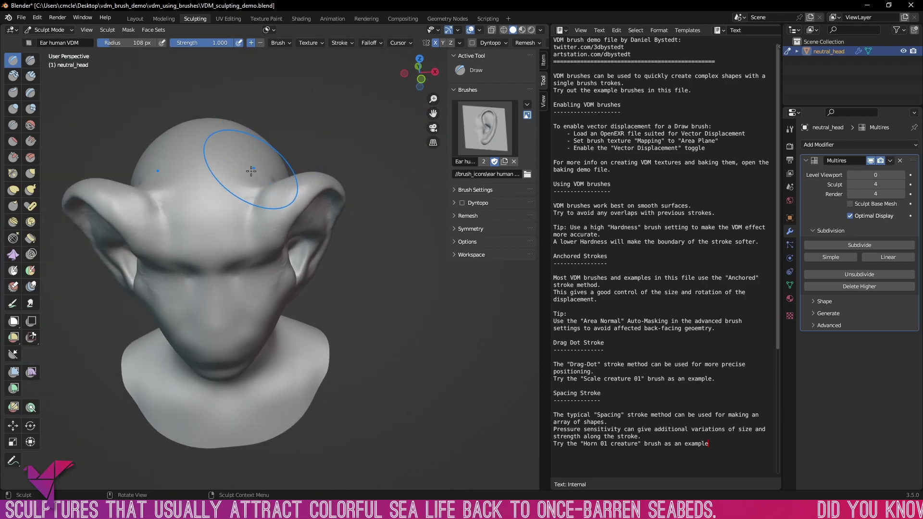
{"action": "mouse_move", "coordinate": [251, 172]}
{"action": "middle_mouse_down"}
{"action": "mouse_move", "coordinate": [308, 144]}
{"action": "mouse_move", "coordinate": [246, 129]}
{"action": "mouse_move", "coordinate": [192, 144]}
{"action": "mouse_move", "coordinate": [356, 159]}
{"action": "middle_mouse_up"}
{"action": "scroll", "coordinate": [193, 149], "scroll_direction": "up", "scroll_amount": 3}
Step: Sculpt mirrored eyes with the Eye human VDM brush and a nose in the middle of the face with Nose creature 01 VDM
{"action": "left_click", "coordinate": [484, 129]}
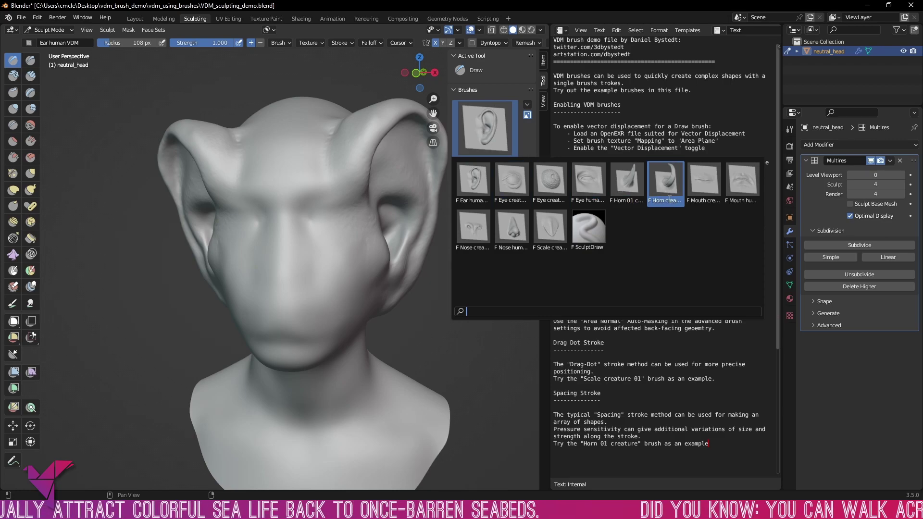
{"action": "left_click", "coordinate": [601, 187]}
{"action": "left_click_drag", "start_coordinate": [325, 198], "coordinate": [409, 200]}
{"action": "left_click", "coordinate": [486, 133]}
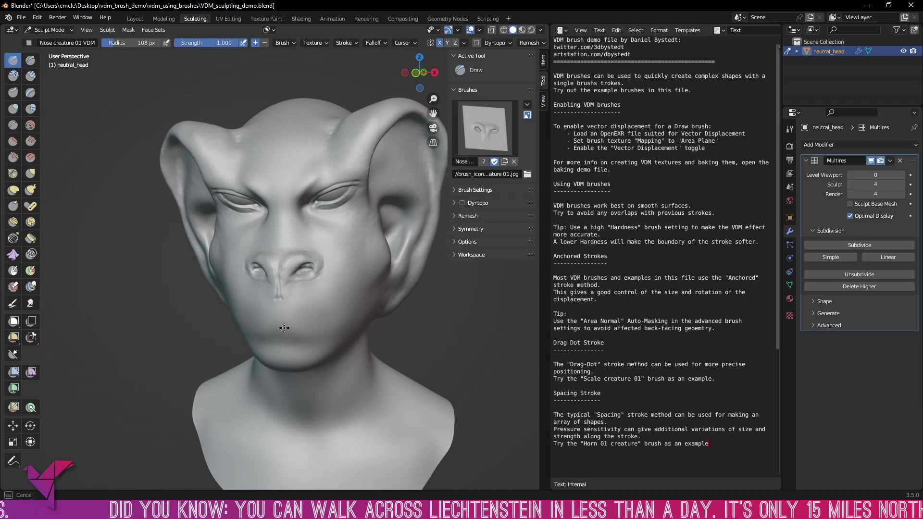
{"action": "mouse_move", "coordinate": [281, 327]}
{"action": "left_mouse_down"}
{"action": "mouse_move", "coordinate": [324, 333]}
{"action": "mouse_move", "coordinate": [397, 313]}
{"action": "mouse_move", "coordinate": [303, 346]}
{"action": "left_mouse_up"}
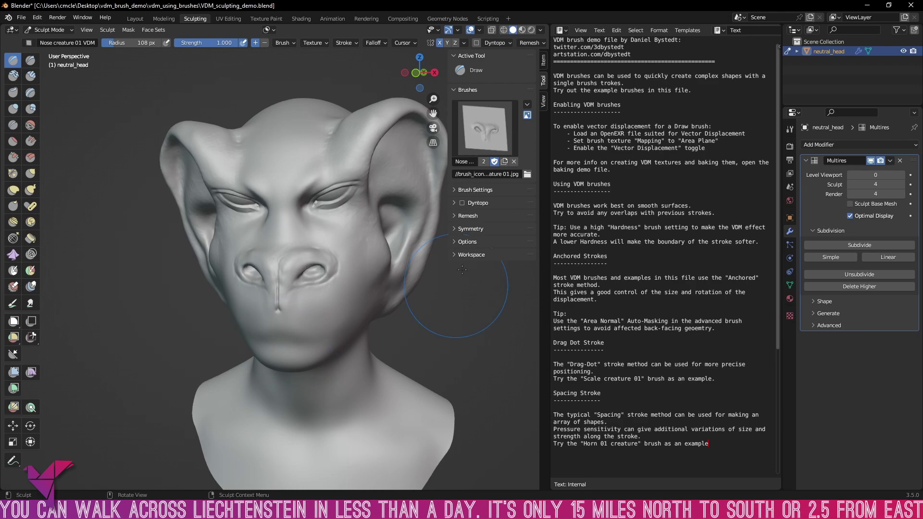
Step: Reset the Draw tool's brush to SculptDraw and rework the rough surface behind the ear with the Thumb brush
{"action": "middle_click_drag", "start_coordinate": [280, 347], "coordinate": [519, 255]}
{"action": "scroll", "coordinate": [384, 243], "scroll_direction": "up", "scroll_amount": 3}
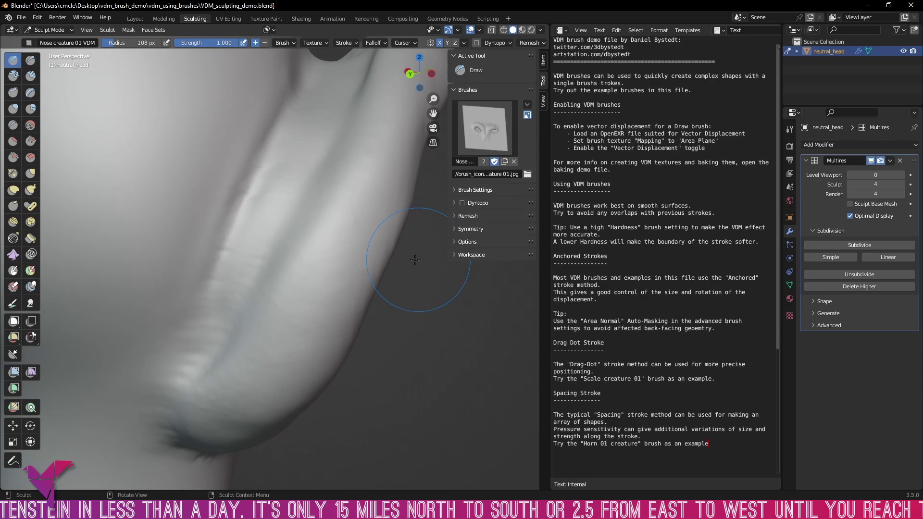
{"action": "scroll", "coordinate": [389, 266], "scroll_direction": "down", "scroll_amount": 7}
{"action": "middle_click_drag", "start_coordinate": [334, 268], "coordinate": [412, 200]}
{"action": "scroll", "coordinate": [412, 200], "scroll_direction": "up", "scroll_amount": 8}
{"action": "middle_click_drag", "start_coordinate": [308, 265], "coordinate": [227, 267]}
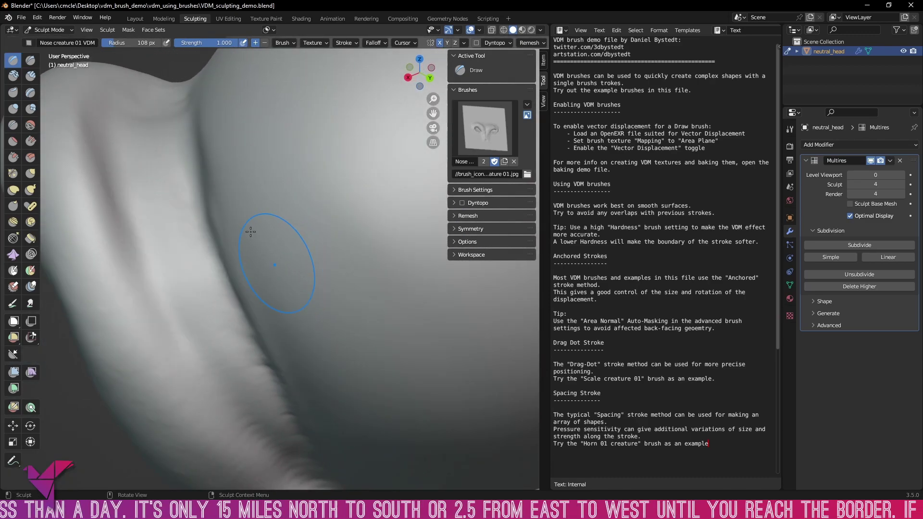
{"action": "left_click", "coordinate": [509, 120]}
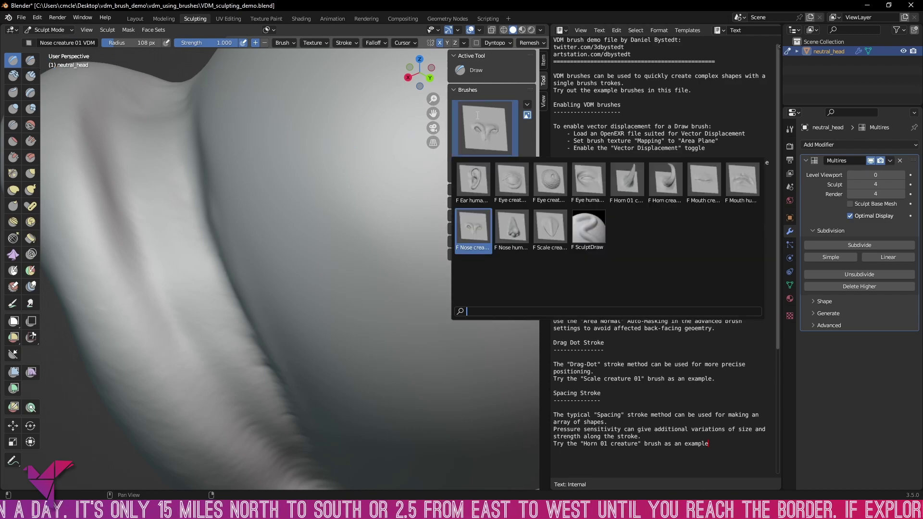
{"action": "left_click", "coordinate": [590, 231]}
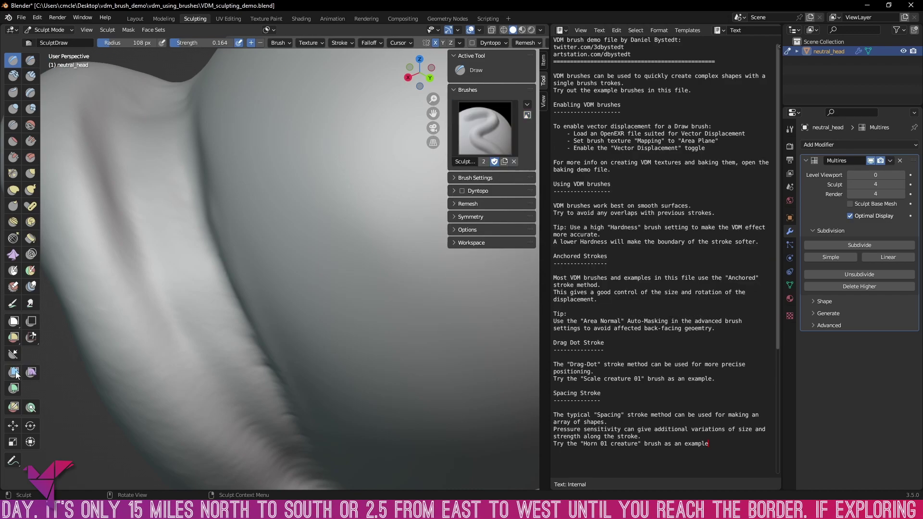
{"action": "left_click", "coordinate": [13, 206]}
{"action": "scroll", "coordinate": [295, 212], "scroll_direction": "down", "scroll_amount": 8}
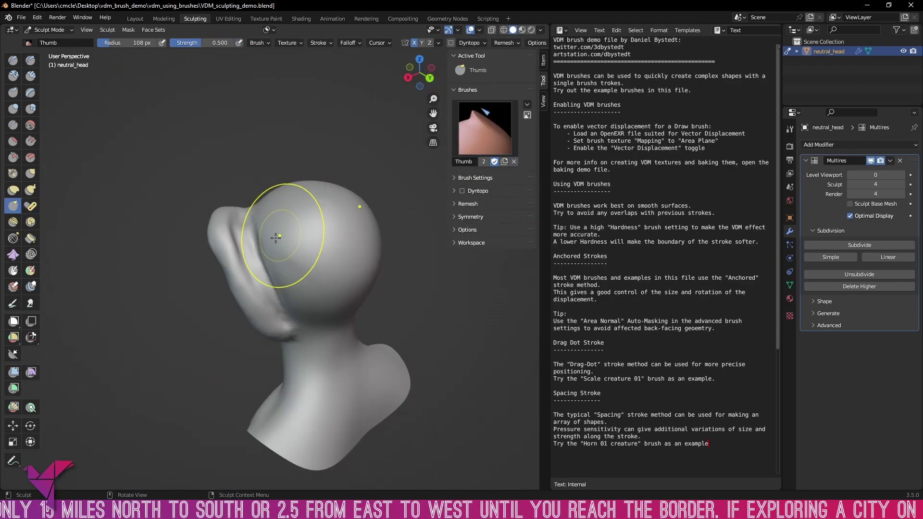
{"action": "scroll", "coordinate": [276, 238], "scroll_direction": "up", "scroll_amount": 6}
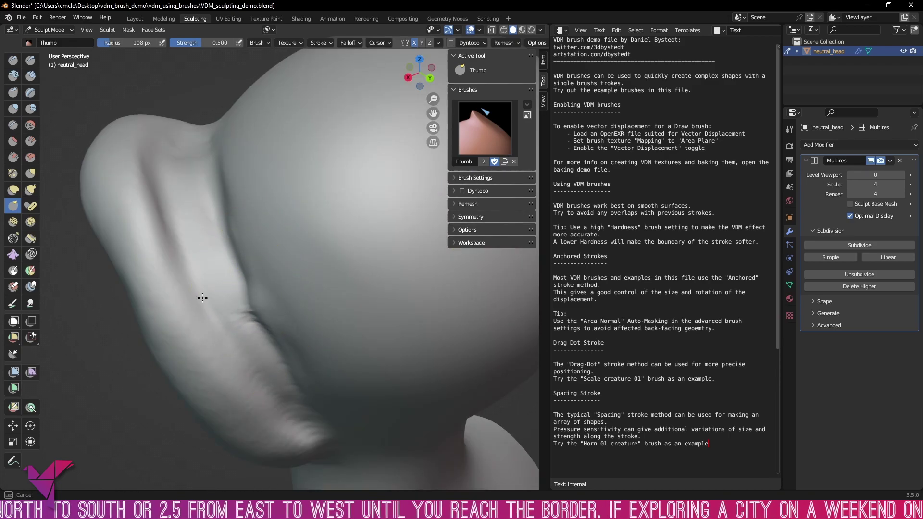
{"action": "left_click_drag", "start_coordinate": [243, 302], "coordinate": [281, 267]}
Step: Fill the crease where the back of the ear meets the head using the Fill/Deepen brush
{"action": "left_click", "coordinate": [31, 141]}
{"action": "left_click_drag", "start_coordinate": [235, 250], "coordinate": [265, 324]}
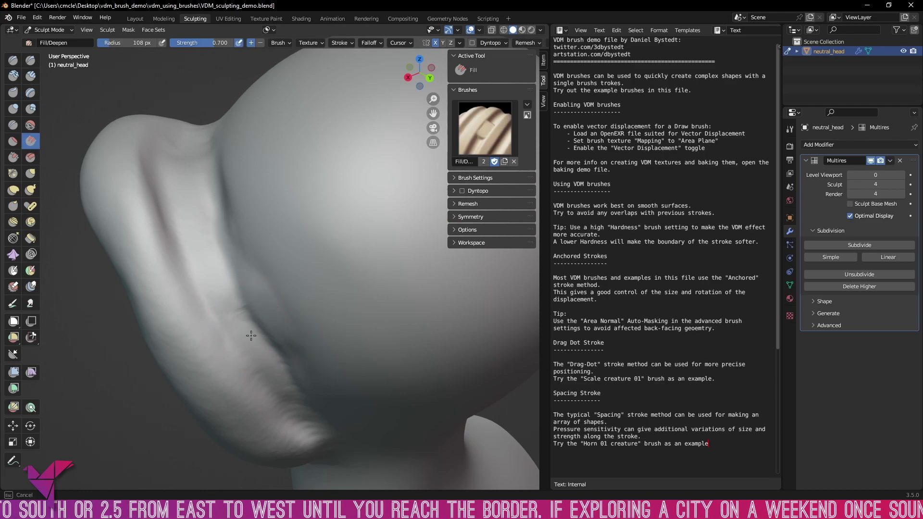
{"action": "middle_click_drag", "start_coordinate": [268, 302], "coordinate": [327, 284]}
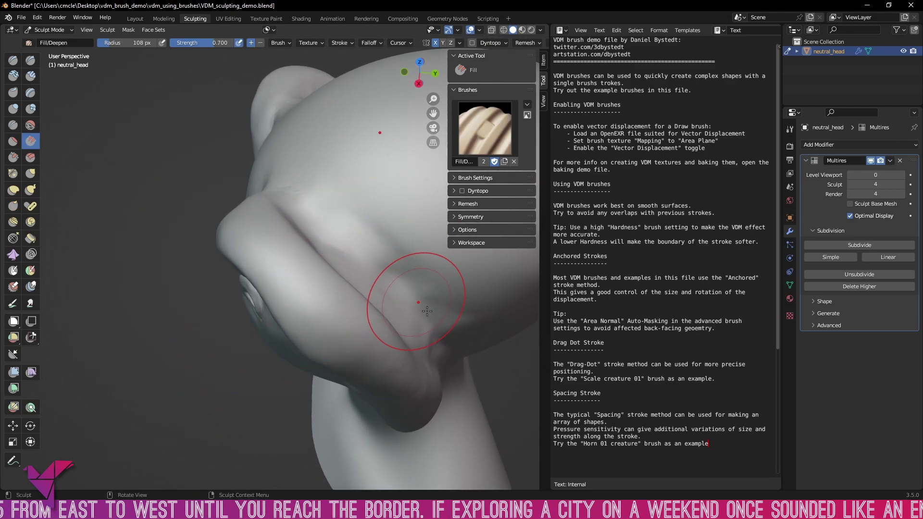
{"action": "middle_click_drag", "start_coordinate": [307, 207], "coordinate": [413, 179]}
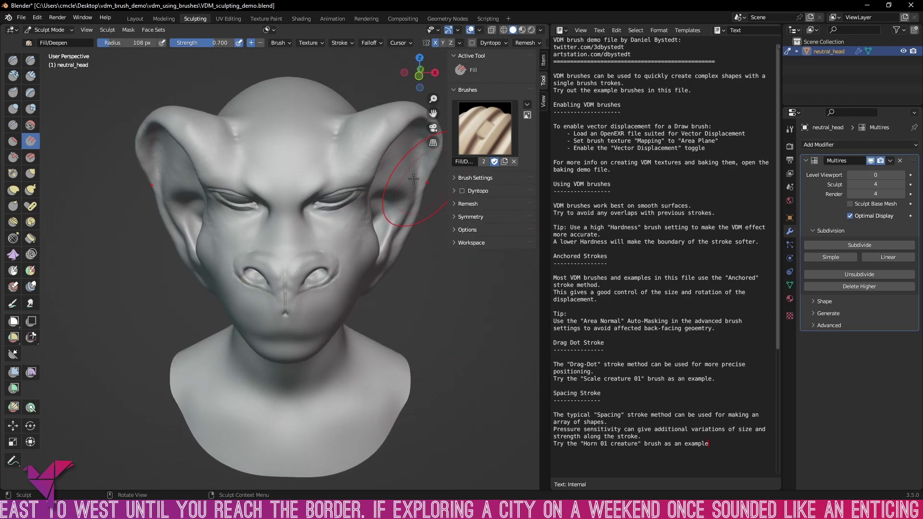
{"action": "middle_click_drag", "start_coordinate": [310, 185], "coordinate": [462, 154]}
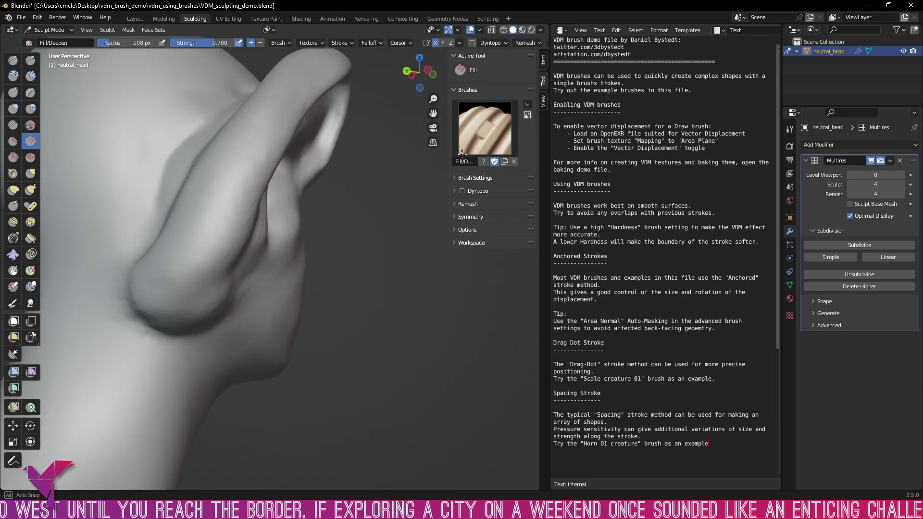
{"action": "middle_click_drag", "start_coordinate": [182, 178], "coordinate": [341, 253]}
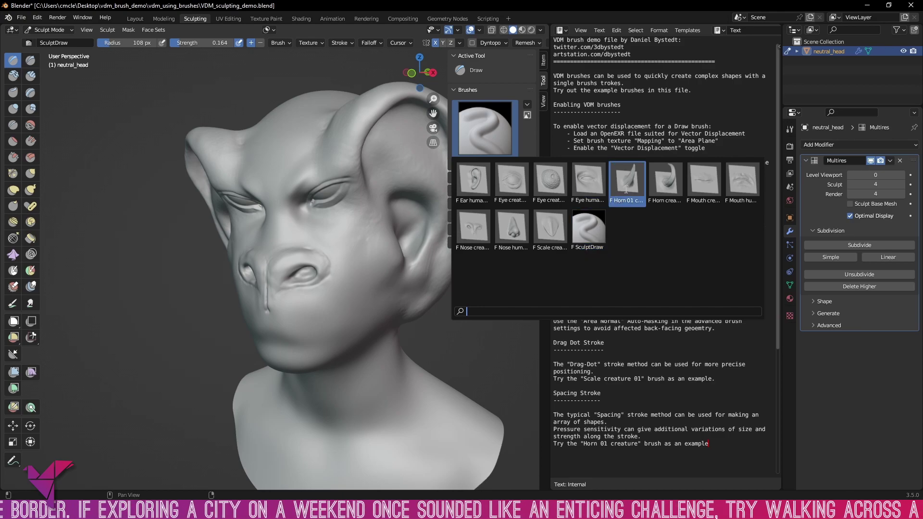
Step: Pull mirrored pairs of curved horns out of the brows, upper head and sides with the Horn creature 02 VDM brush
{"action": "left_click", "coordinate": [656, 182]}
{"action": "left_click_drag", "start_coordinate": [246, 189], "coordinate": [315, 176]}
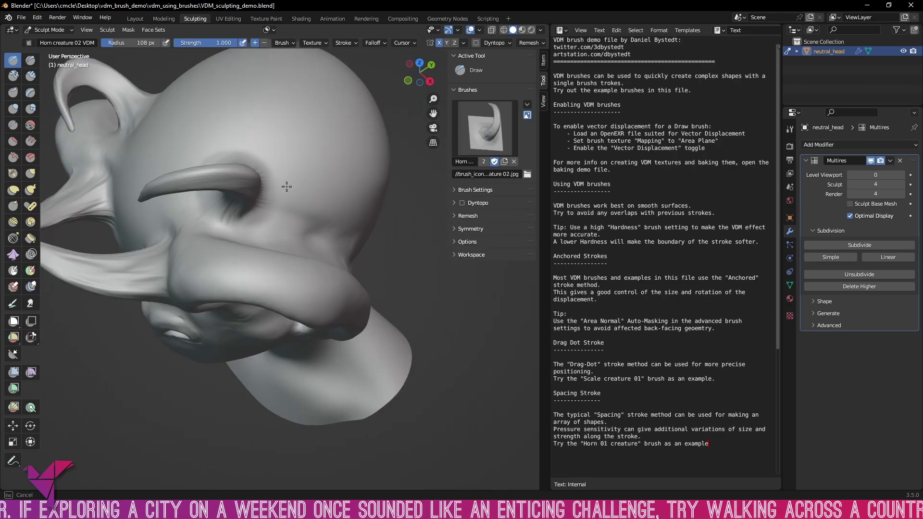
{"action": "mouse_move", "coordinate": [314, 175]}
{"action": "middle_mouse_down"}
{"action": "mouse_move", "coordinate": [385, 171]}
{"action": "mouse_move", "coordinate": [270, 230]}
{"action": "middle_mouse_up"}
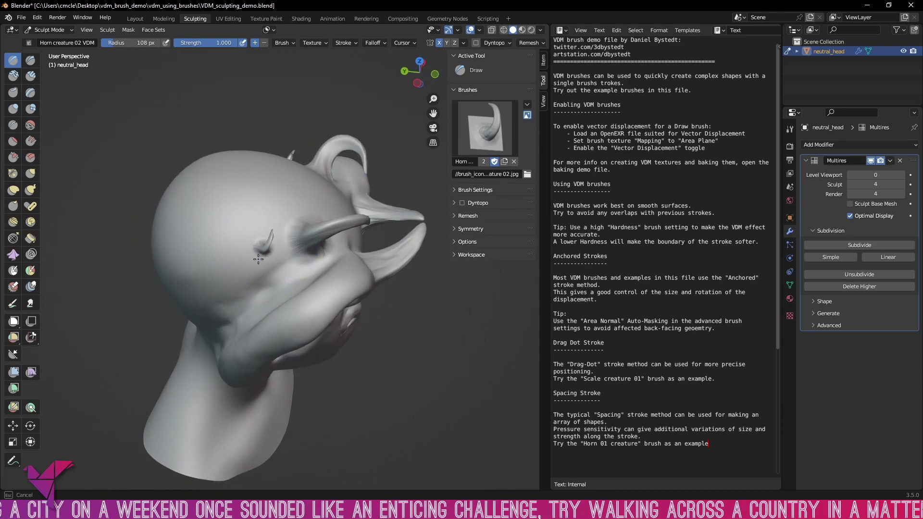
{"action": "left_click_drag", "start_coordinate": [256, 268], "coordinate": [278, 271]}
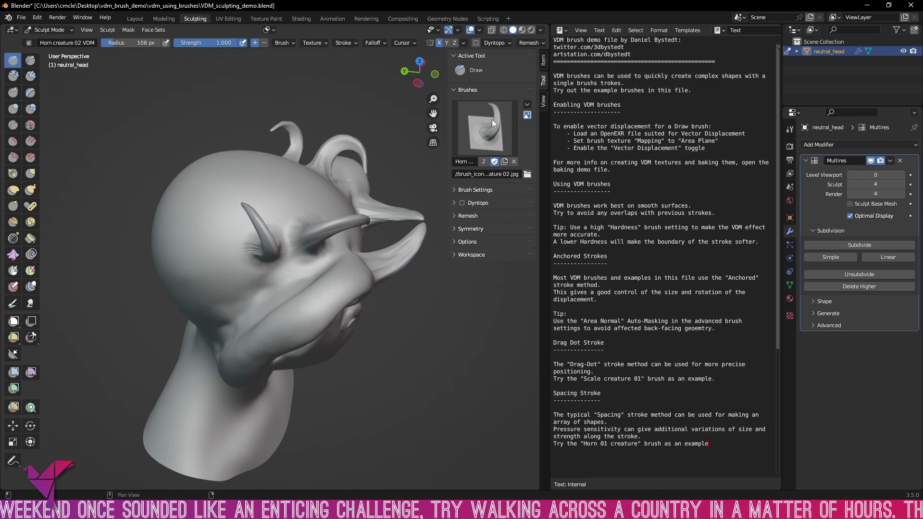
{"action": "middle_click_drag", "start_coordinate": [370, 182], "coordinate": [351, 199]}
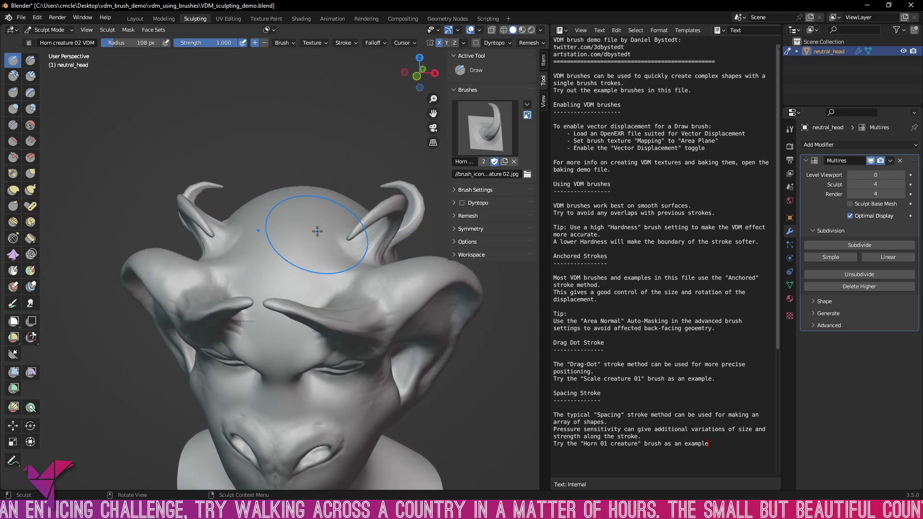
{"action": "middle_click_drag", "start_coordinate": [371, 230], "coordinate": [447, 235]}
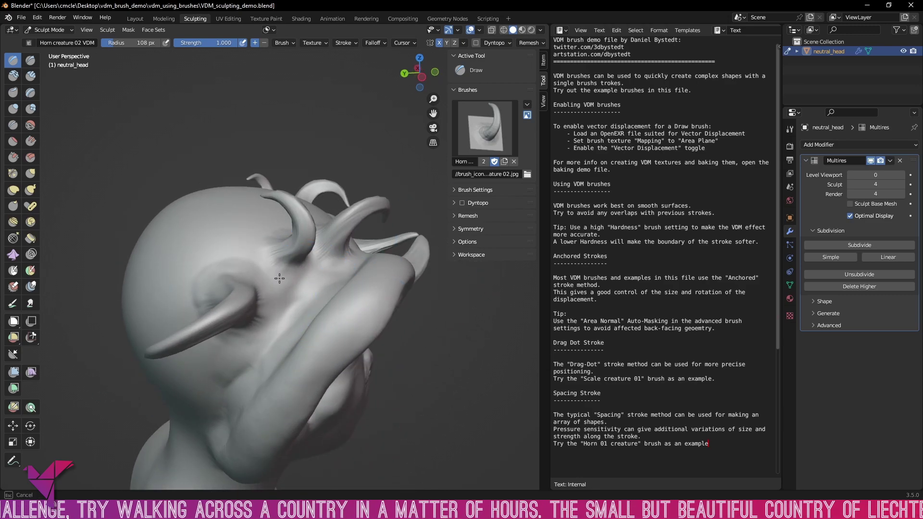
{"action": "key", "text": "KP_1"}
Step: Layer overlapping scales across the back of the head with the Scale creature 01 VDM brush
{"action": "left_click", "coordinate": [485, 127]}
{"action": "left_click", "coordinate": [556, 230]}
{"action": "middle_click_drag", "start_coordinate": [392, 289], "coordinate": [465, 302]}
{"action": "middle_click_drag", "start_coordinate": [298, 301], "coordinate": [295, 307]}
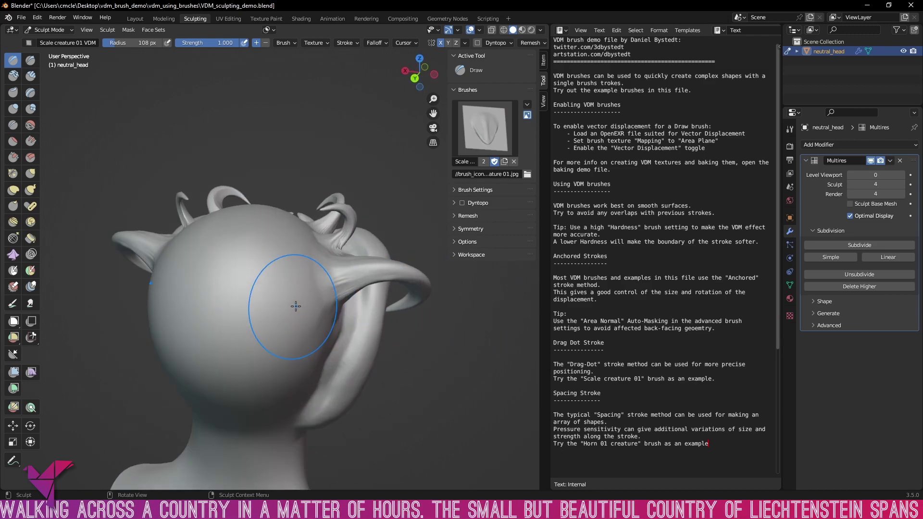
{"action": "mouse_move", "coordinate": [295, 301]}
{"action": "left_mouse_down"}
{"action": "mouse_move", "coordinate": [289, 325]}
{"action": "mouse_move", "coordinate": [266, 294]}
{"action": "mouse_move", "coordinate": [281, 314]}
{"action": "mouse_move", "coordinate": [268, 262]}
{"action": "mouse_move", "coordinate": [275, 281]}
{"action": "mouse_move", "coordinate": [264, 292]}
{"action": "mouse_move", "coordinate": [294, 375]}
{"action": "mouse_move", "coordinate": [279, 349]}
{"action": "mouse_move", "coordinate": [271, 360]}
{"action": "left_mouse_up"}
{"action": "left_click_drag", "start_coordinate": [256, 316], "coordinate": [252, 320]}
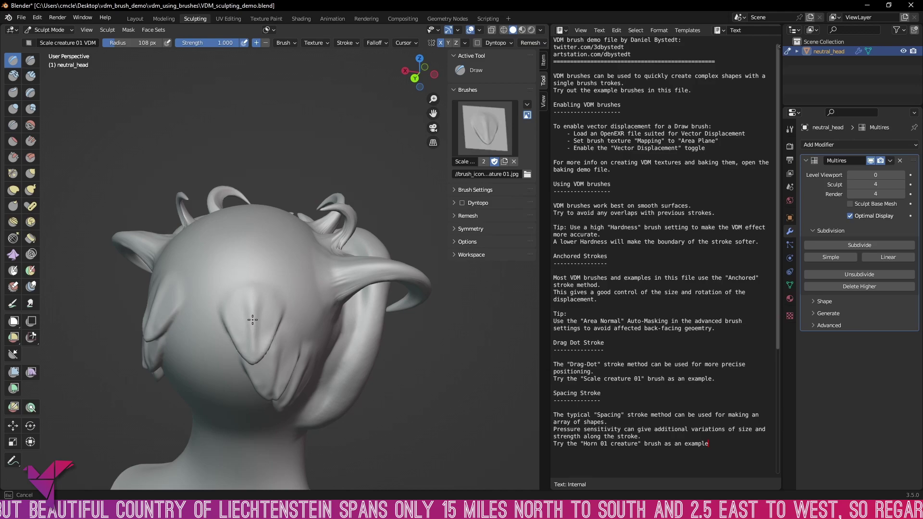
{"action": "left_click_drag", "start_coordinate": [222, 276], "coordinate": [224, 289]}
{"action": "mouse_move", "coordinate": [286, 283]}
{"action": "middle_mouse_down"}
{"action": "mouse_move", "coordinate": [432, 268]}
{"action": "mouse_move", "coordinate": [305, 307]}
{"action": "middle_mouse_up"}
{"action": "middle_click_drag", "start_coordinate": [229, 285], "coordinate": [261, 275]}
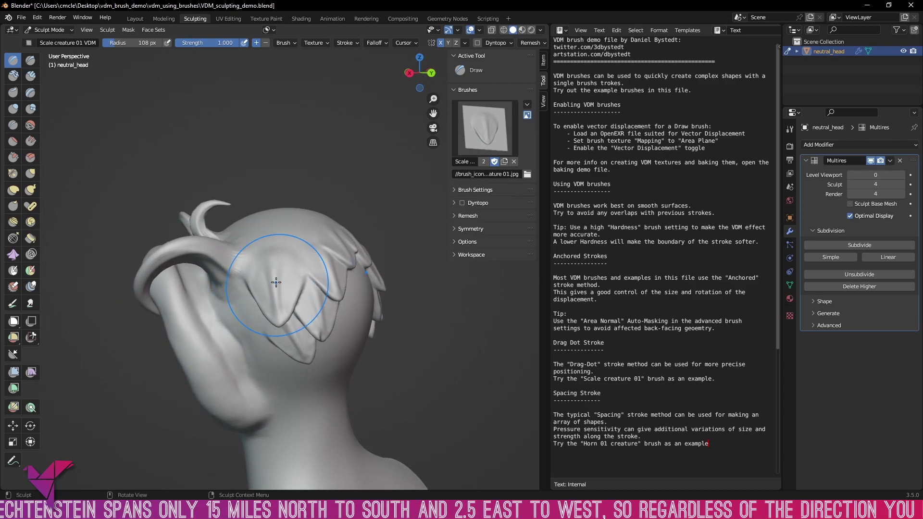
Step: Extend the overlapping scales up the sides and crown of the head and onto the cheeks
{"action": "left_click_drag", "start_coordinate": [293, 231], "coordinate": [301, 247]}
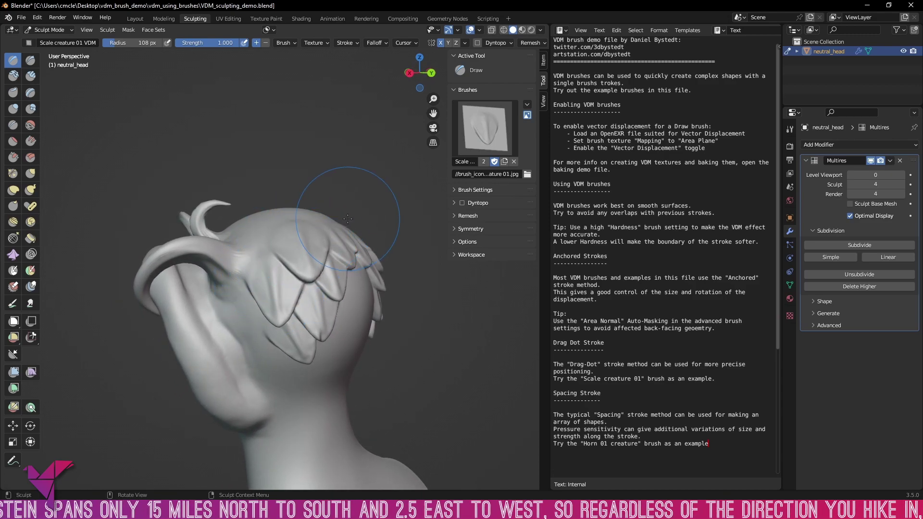
{"action": "mouse_move", "coordinate": [347, 219]}
{"action": "middle_mouse_down"}
{"action": "mouse_move", "coordinate": [258, 241]}
{"action": "mouse_move", "coordinate": [285, 262]}
{"action": "middle_mouse_up"}
{"action": "left_click_drag", "start_coordinate": [271, 263], "coordinate": [242, 280]}
{"action": "left_click_drag", "start_coordinate": [264, 247], "coordinate": [260, 253]}
{"action": "mouse_move", "coordinate": [267, 245]}
{"action": "middle_mouse_down"}
{"action": "mouse_move", "coordinate": [285, 268]}
{"action": "mouse_move", "coordinate": [242, 275]}
{"action": "middle_mouse_up"}
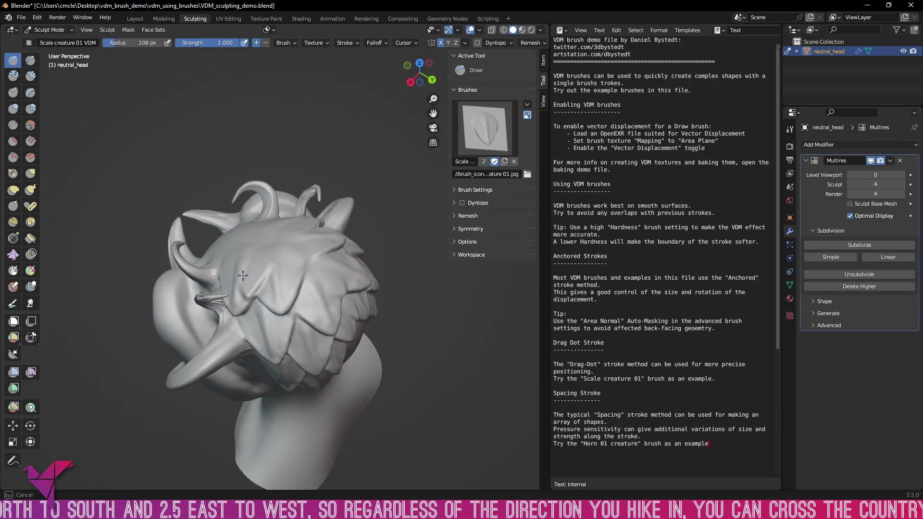
{"action": "left_click_drag", "start_coordinate": [243, 275], "coordinate": [244, 274]}
{"action": "middle_click_drag", "start_coordinate": [243, 274], "coordinate": [283, 270]}
{"action": "left_click_drag", "start_coordinate": [258, 265], "coordinate": [252, 255]}
{"action": "left_click_drag", "start_coordinate": [252, 255], "coordinate": [255, 255]}
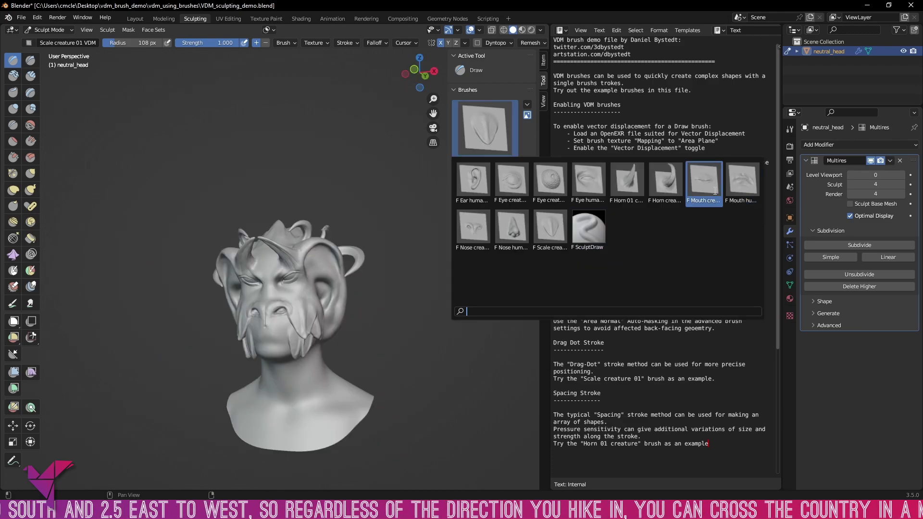
Step: Sculpt a mouth below the nose with the Mouth creature 01 VDM brush
{"action": "left_click", "coordinate": [715, 191]}
{"action": "middle_click_drag", "start_coordinate": [398, 284], "coordinate": [443, 264]}
{"action": "scroll", "coordinate": [442, 264], "scroll_direction": "up", "scroll_amount": 2}
{"action": "middle_click_drag", "start_coordinate": [369, 316], "coordinate": [317, 317]}
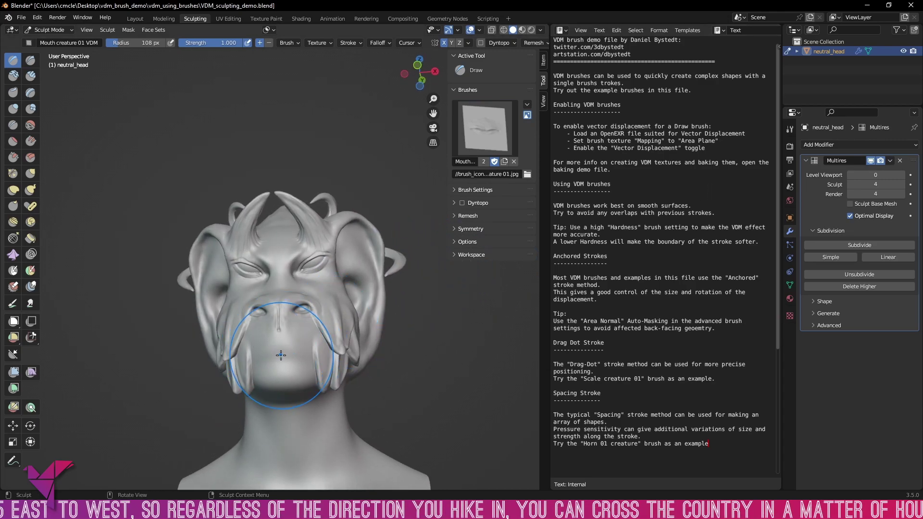
{"action": "left_click_drag", "start_coordinate": [280, 355], "coordinate": [279, 352]}
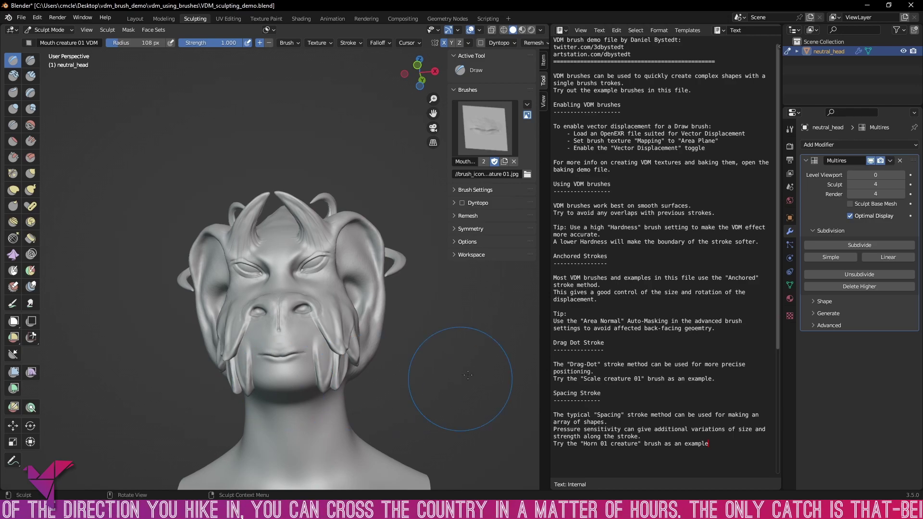
Step: Examine the sculpted creature head and highlight the note about enabling the Vector Displacement toggle
{"action": "mouse_move", "coordinate": [468, 375]}
{"action": "middle_mouse_down"}
{"action": "mouse_move", "coordinate": [486, 378]}
{"action": "mouse_move", "coordinate": [358, 381]}
{"action": "mouse_move", "coordinate": [392, 381]}
{"action": "middle_mouse_up"}
{"action": "scroll", "coordinate": [419, 381], "scroll_direction": "down", "scroll_amount": 3}
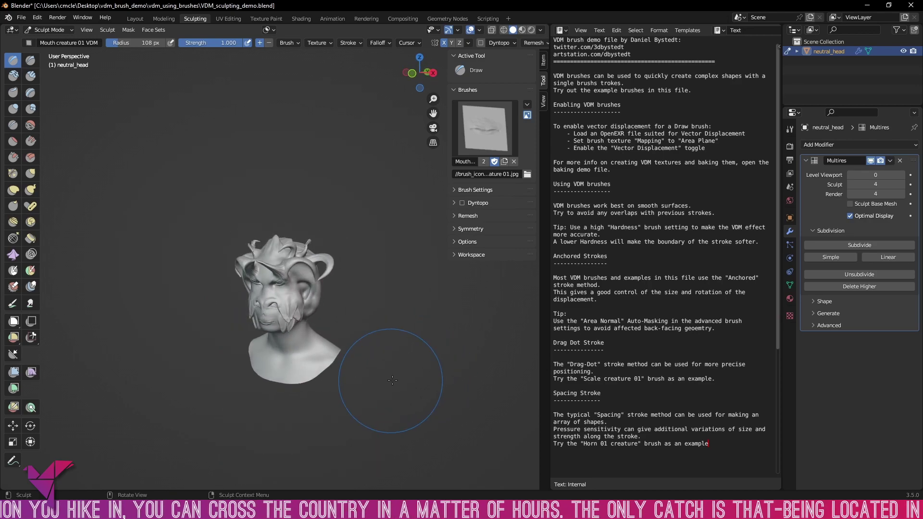
{"action": "scroll", "coordinate": [393, 380], "scroll_direction": "up", "scroll_amount": 5}
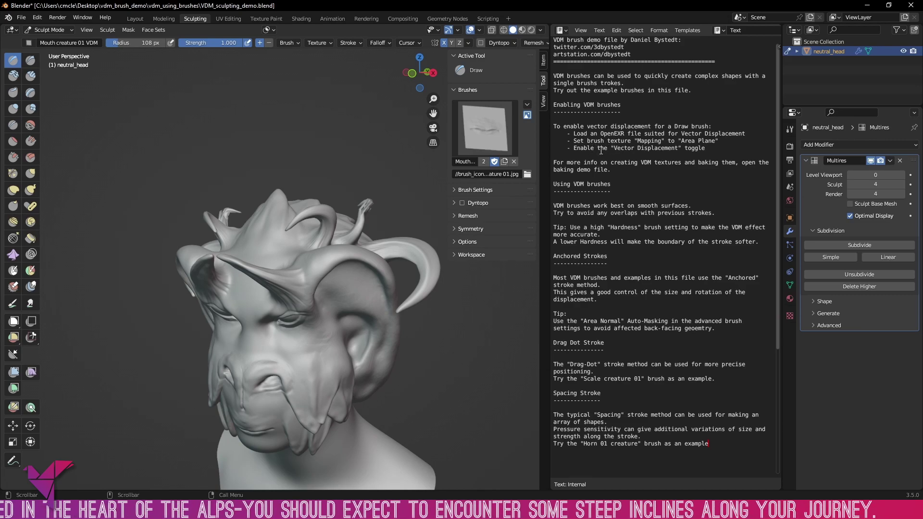
{"action": "left_click_drag", "start_coordinate": [624, 150], "coordinate": [699, 150]}
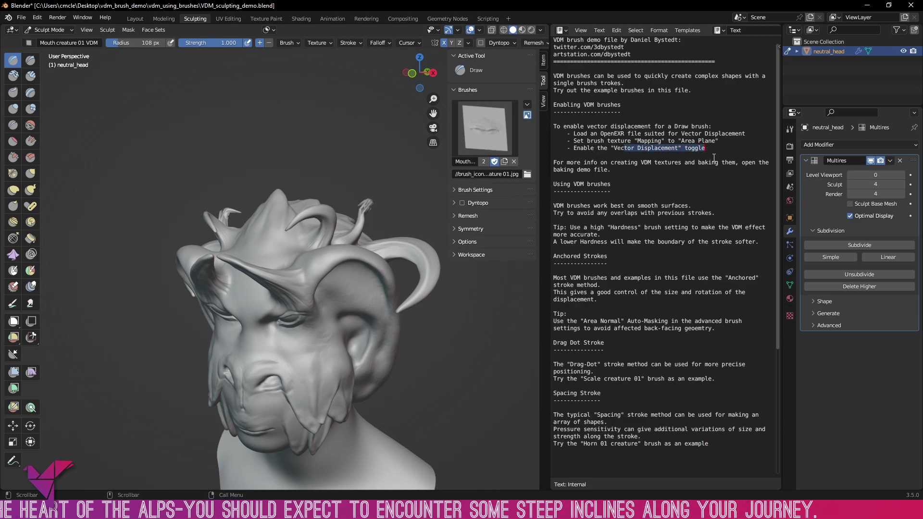
Step: Add more overlapping scales behind the ears and along the lower back of the head with the Scale creature 01 VDM brush
{"action": "mouse_move", "coordinate": [158, 289]}
{"action": "middle_mouse_down"}
{"action": "mouse_move", "coordinate": [363, 302]}
{"action": "mouse_move", "coordinate": [410, 294]}
{"action": "mouse_move", "coordinate": [385, 269]}
{"action": "mouse_move", "coordinate": [394, 296]}
{"action": "mouse_move", "coordinate": [420, 300]}
{"action": "mouse_move", "coordinate": [192, 202]}
{"action": "middle_mouse_up"}
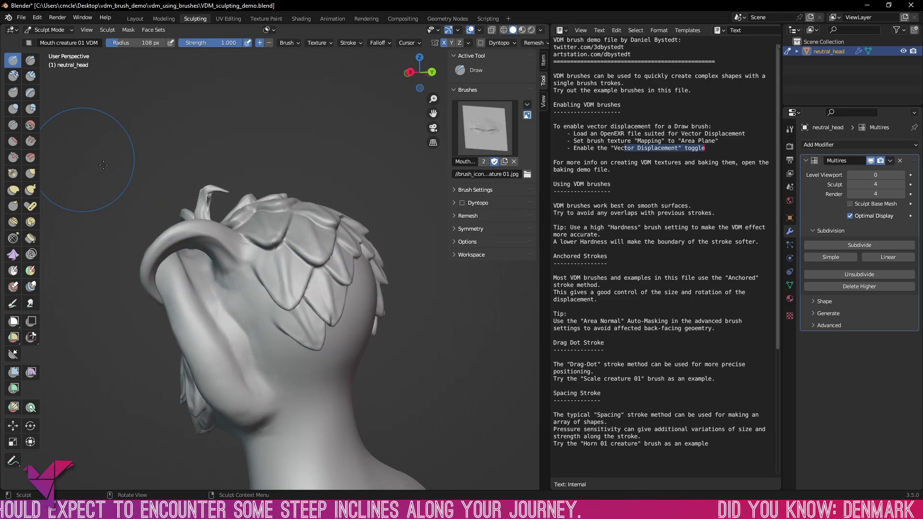
{"action": "left_click", "coordinate": [495, 147]}
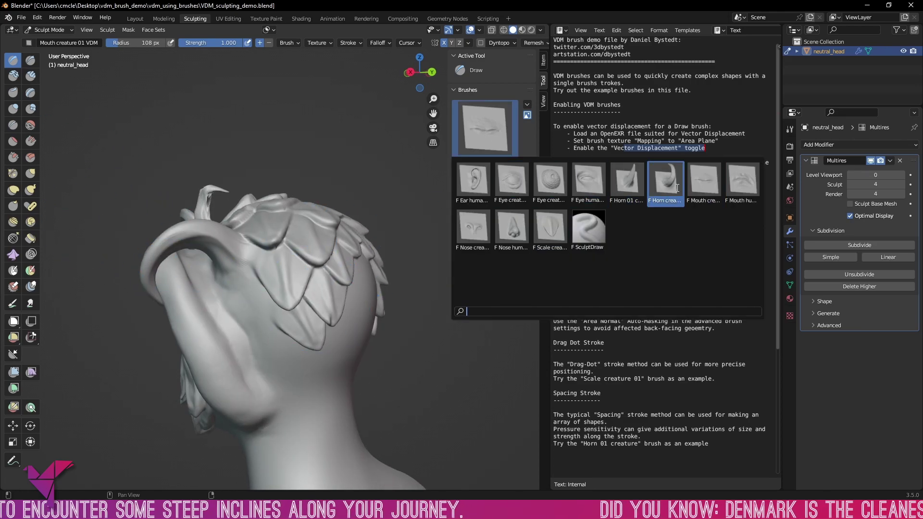
{"action": "left_click", "coordinate": [550, 228]}
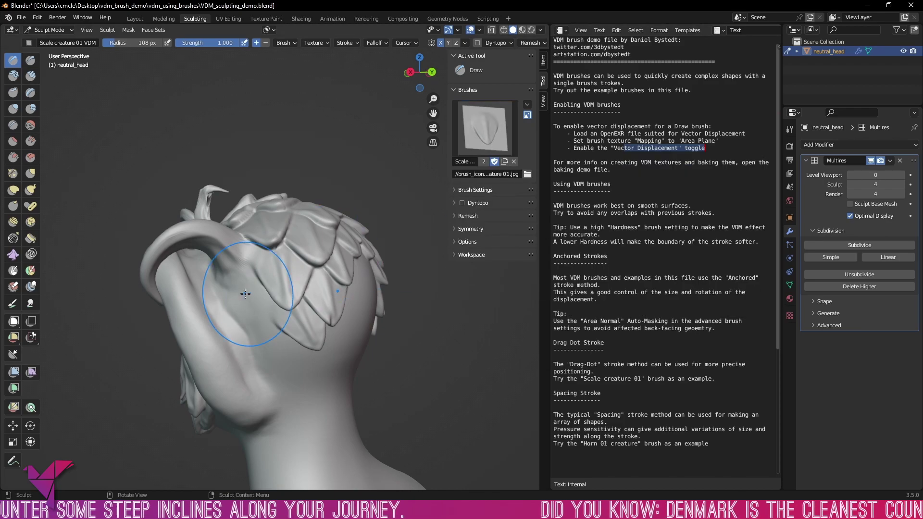
{"action": "left_click_drag", "start_coordinate": [249, 288], "coordinate": [253, 311]}
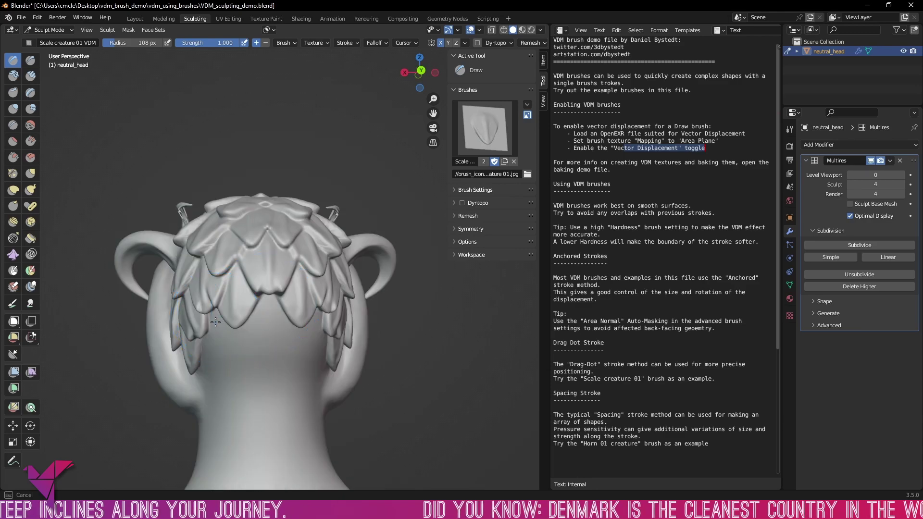
{"action": "left_click_drag", "start_coordinate": [215, 332], "coordinate": [214, 337]}
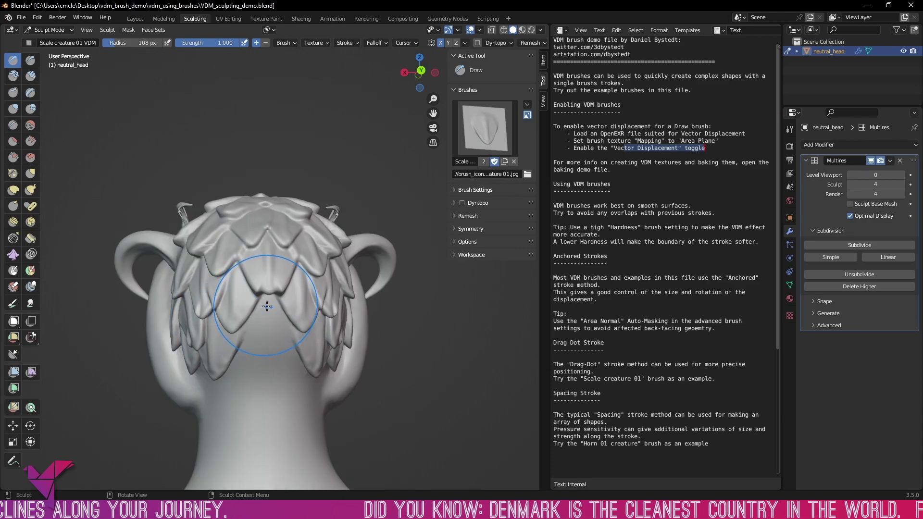
{"action": "left_click_drag", "start_coordinate": [267, 311], "coordinate": [270, 321]}
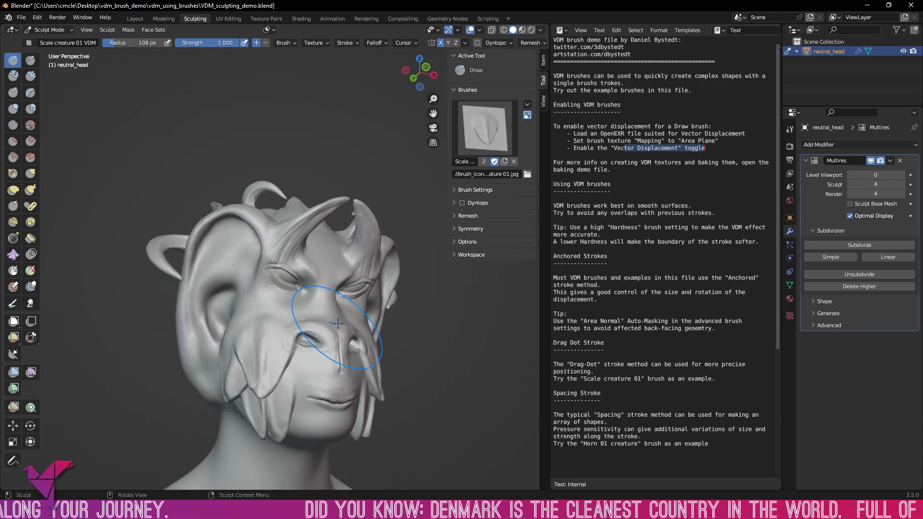
Step: Show the scale brush's settings and texture, and examine the head's ears, horns and overlapping scales up close
{"action": "left_click", "coordinate": [456, 190]}
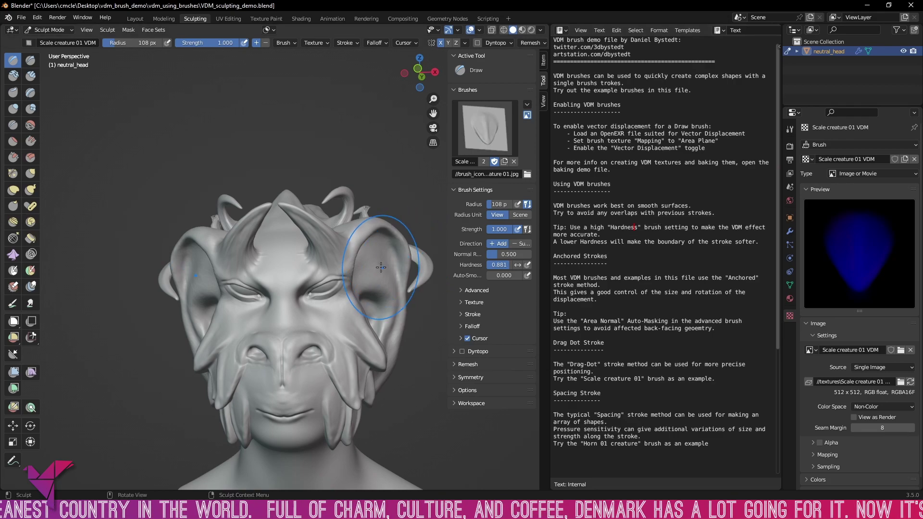
{"action": "middle_click_drag", "start_coordinate": [370, 231], "coordinate": [396, 315]}
{"action": "scroll", "coordinate": [258, 250], "scroll_direction": "up", "scroll_amount": 5}
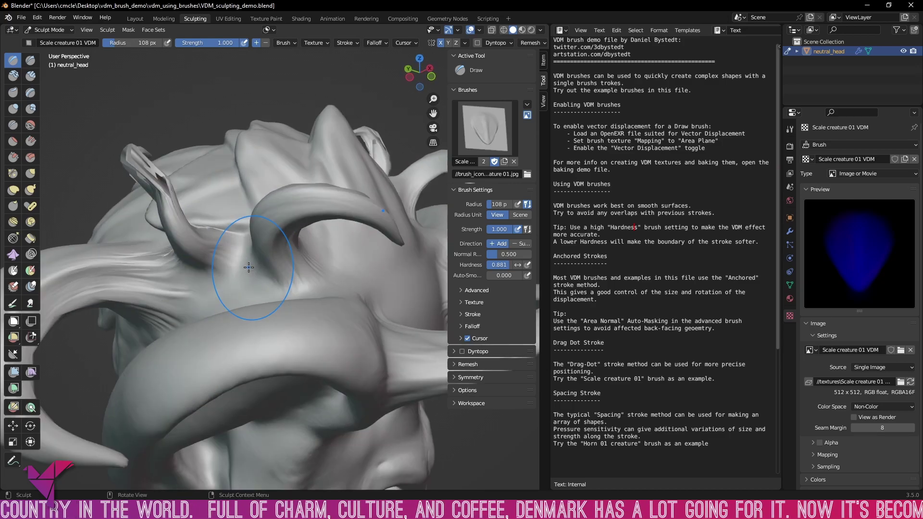
{"action": "mouse_move", "coordinate": [258, 249]}
{"action": "middle_mouse_down"}
{"action": "mouse_move", "coordinate": [304, 261]}
{"action": "mouse_move", "coordinate": [197, 281]}
{"action": "mouse_move", "coordinate": [264, 276]}
{"action": "middle_mouse_up"}
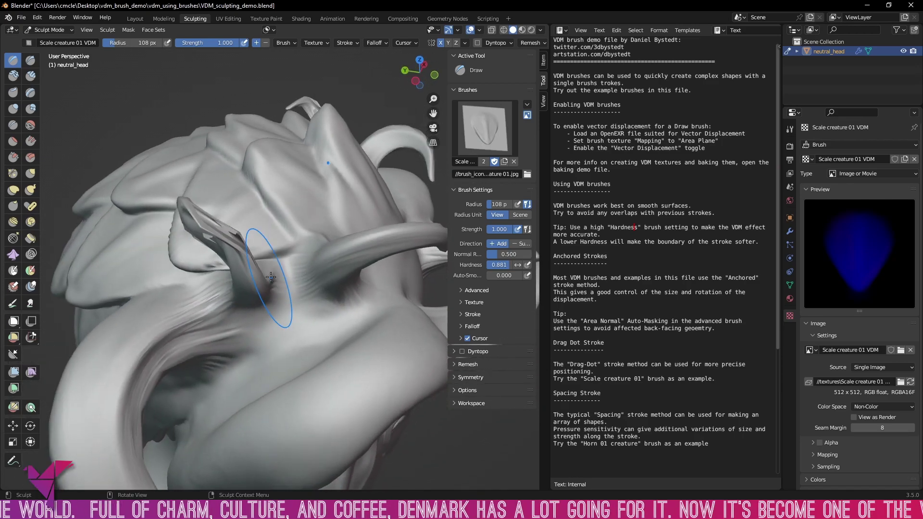
{"action": "scroll", "coordinate": [235, 235], "scroll_direction": "up", "scroll_amount": 5}
{"action": "mouse_move", "coordinate": [235, 235]}
{"action": "middle_mouse_down"}
{"action": "mouse_move", "coordinate": [265, 236]}
{"action": "mouse_move", "coordinate": [153, 200]}
{"action": "middle_mouse_up"}
{"action": "scroll", "coordinate": [265, 236], "scroll_direction": "down", "scroll_amount": 5}
{"action": "mouse_move", "coordinate": [310, 228]}
{"action": "middle_mouse_down"}
{"action": "mouse_move", "coordinate": [378, 222]}
{"action": "mouse_move", "coordinate": [440, 238]}
{"action": "middle_mouse_up"}
{"action": "scroll", "coordinate": [223, 238], "scroll_direction": "up", "scroll_amount": 3}
{"action": "mouse_move", "coordinate": [223, 238]}
{"action": "middle_mouse_down"}
{"action": "mouse_move", "coordinate": [402, 193]}
{"action": "mouse_move", "coordinate": [319, 206]}
{"action": "mouse_move", "coordinate": [324, 232]}
{"action": "mouse_move", "coordinate": [295, 220]}
{"action": "mouse_move", "coordinate": [226, 96]}
{"action": "middle_mouse_up"}
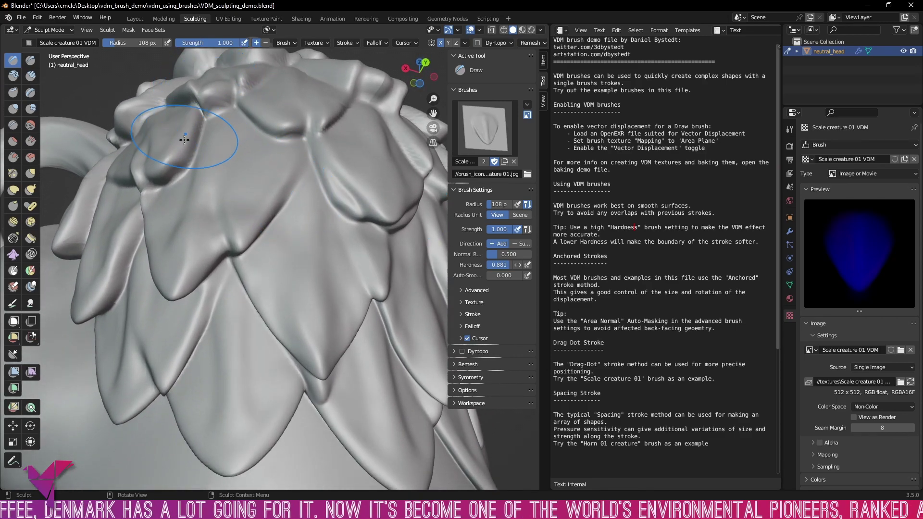
{"action": "mouse_move", "coordinate": [227, 230]}
{"action": "middle_mouse_down"}
{"action": "mouse_move", "coordinate": [310, 207]}
{"action": "mouse_move", "coordinate": [288, 206]}
{"action": "middle_mouse_up"}
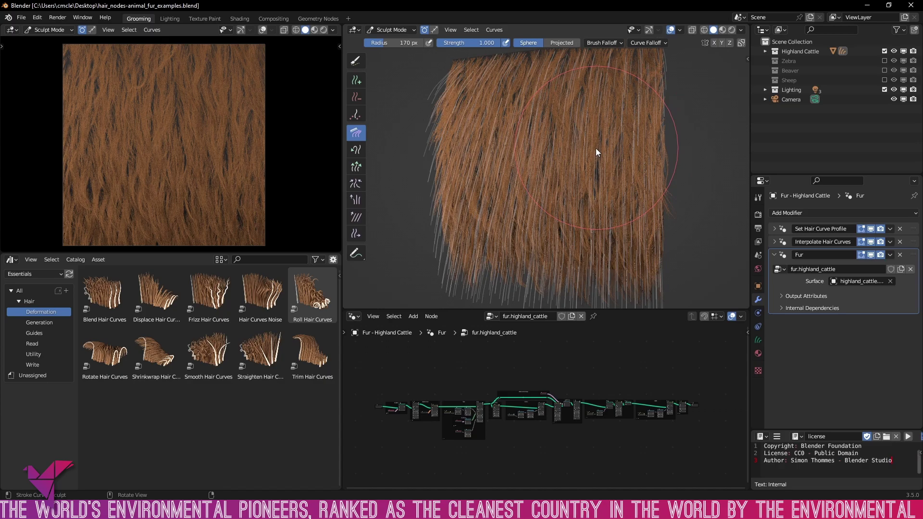
Step: Hide the overlays on the Highland Cattle fur and display it with rendered shading
{"action": "scroll", "coordinate": [625, 142], "scroll_direction": "up", "scroll_amount": 3}
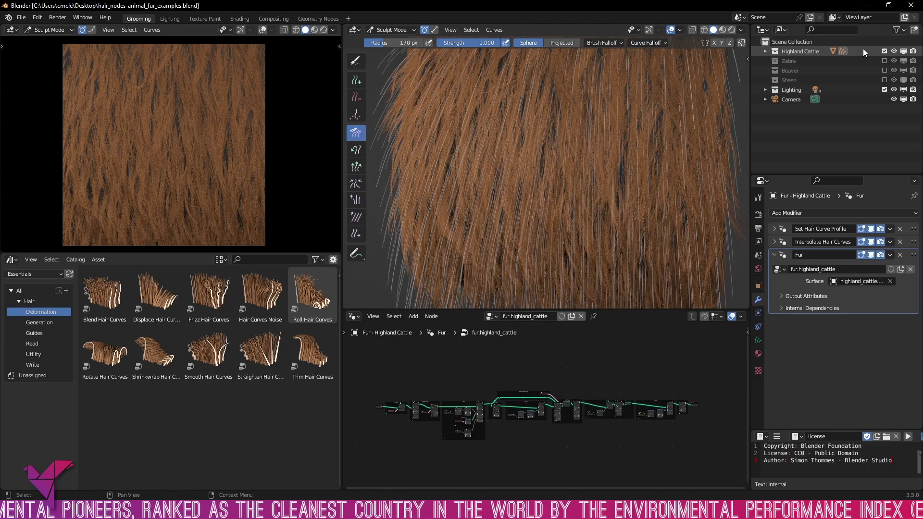
{"action": "left_click", "coordinate": [884, 51]}
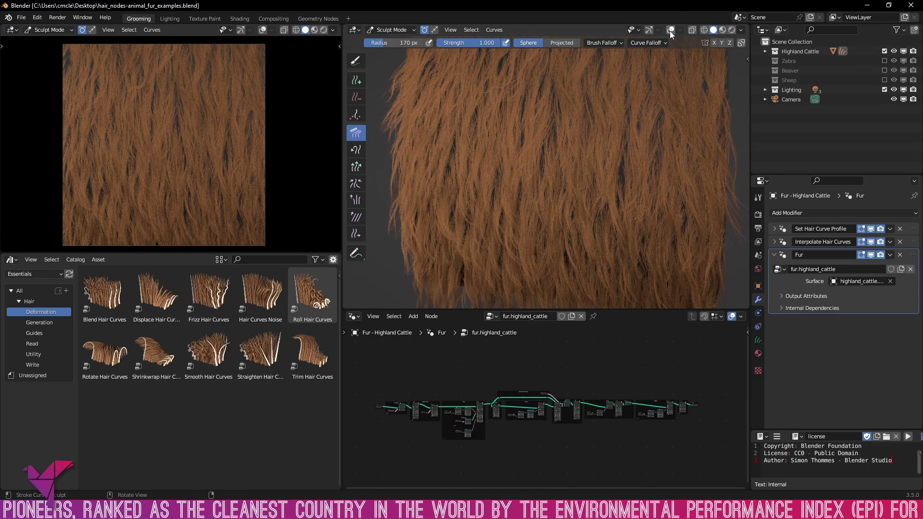
{"action": "middle_click_drag", "start_coordinate": [708, 163], "coordinate": [682, 131]}
{"action": "scroll", "coordinate": [602, 174], "scroll_direction": "up", "scroll_amount": 3}
{"action": "scroll", "coordinate": [675, 96], "scroll_direction": "down", "scroll_amount": 5}
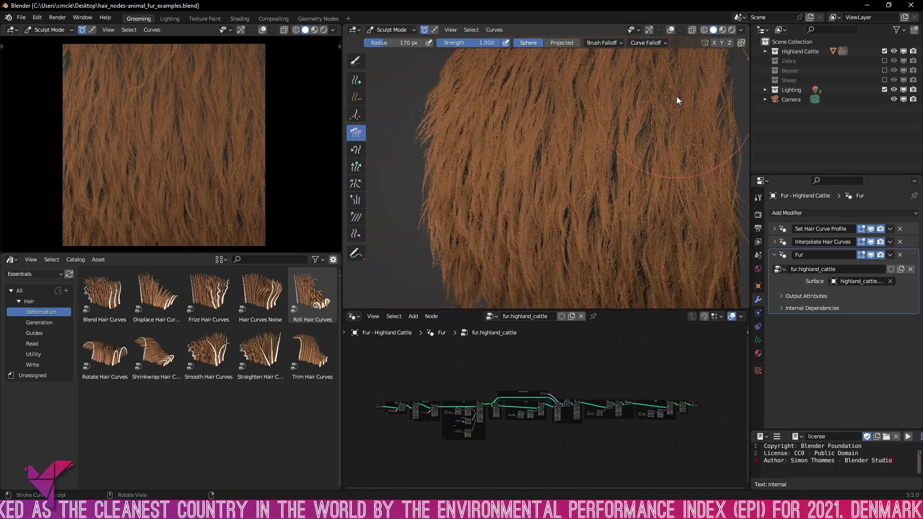
{"action": "middle_click_drag", "start_coordinate": [674, 95], "coordinate": [676, 102]}
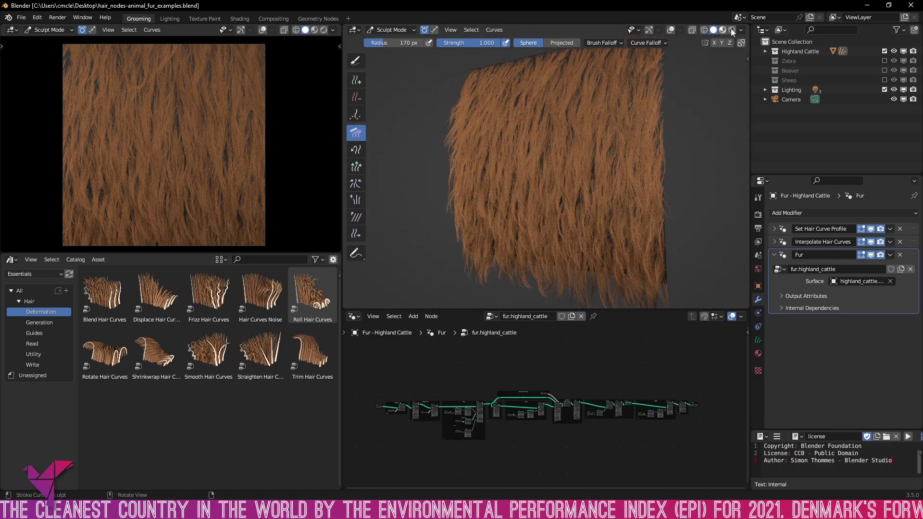
{"action": "left_click", "coordinate": [730, 29]}
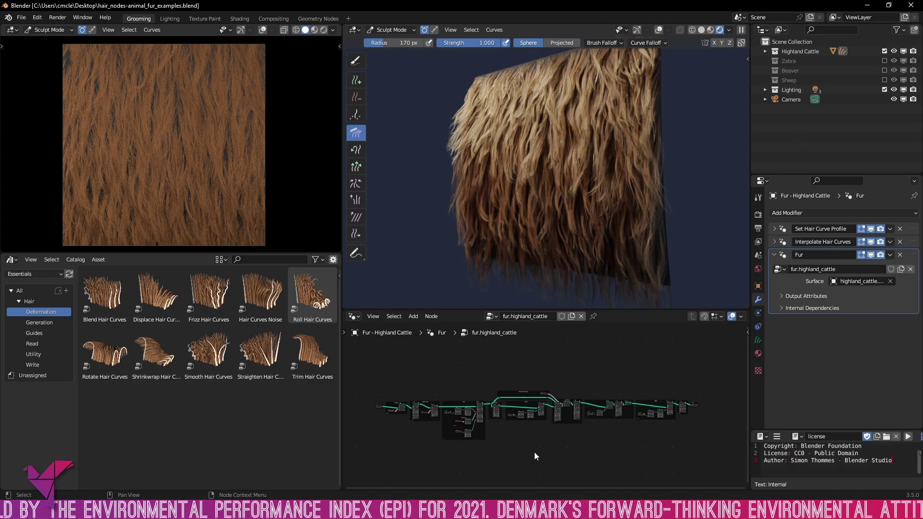
Step: Examine the Simplify Viewport and Adjust Base Shape node groups at the start of the fur.highland_cattle node tree
{"action": "scroll", "coordinate": [519, 450], "scroll_direction": "up", "scroll_amount": 3}
{"action": "scroll", "coordinate": [481, 418], "scroll_direction": "up", "scroll_amount": 6}
{"action": "middle_click_drag", "start_coordinate": [420, 360], "coordinate": [727, 358]}
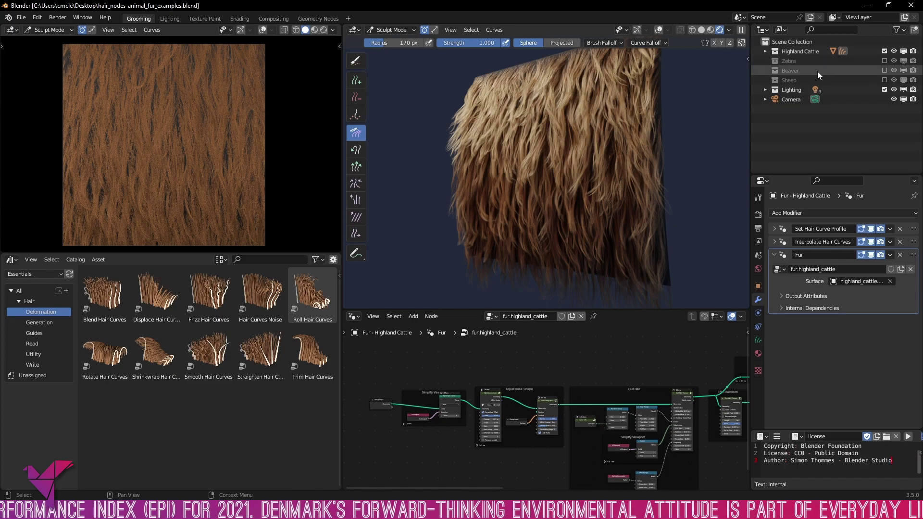
{"action": "scroll", "coordinate": [490, 382], "scroll_direction": "up", "scroll_amount": 3}
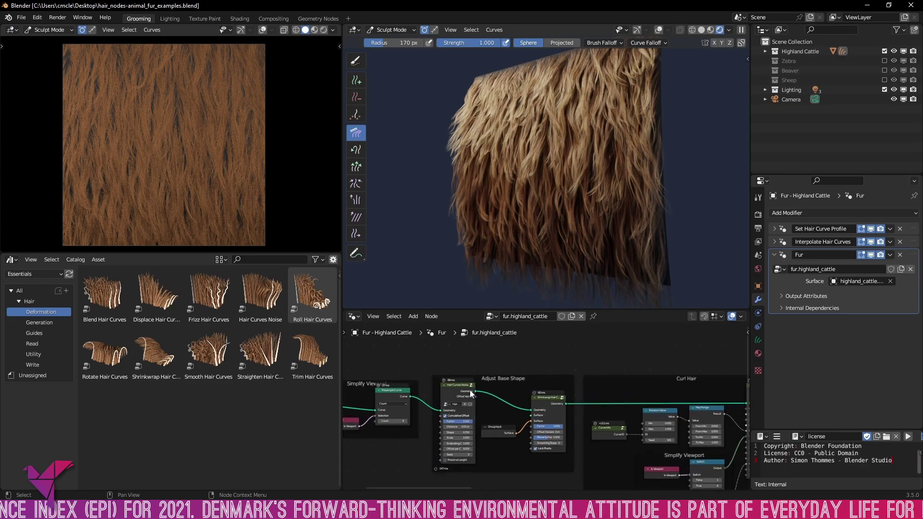
{"action": "middle_click_drag", "start_coordinate": [419, 367], "coordinate": [521, 367]}
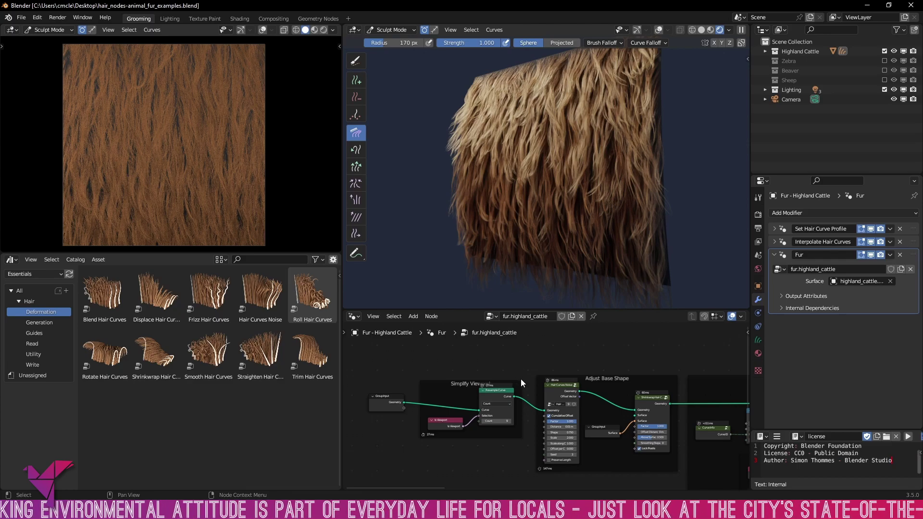
{"action": "scroll", "coordinate": [519, 381], "scroll_direction": "up", "scroll_amount": 9}
{"action": "middle_click_drag", "start_coordinate": [514, 387], "coordinate": [357, 380]}
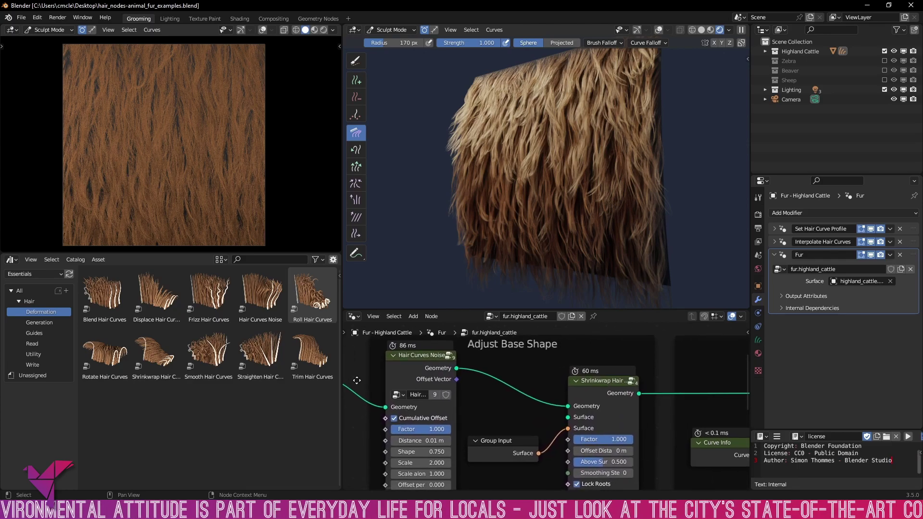
{"action": "scroll", "coordinate": [359, 377], "scroll_direction": "down", "scroll_amount": 3}
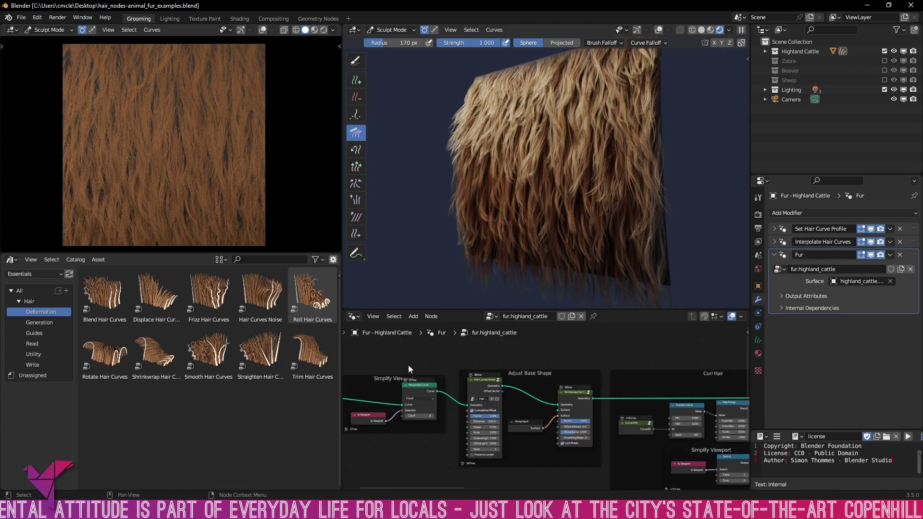
{"action": "middle_click_drag", "start_coordinate": [408, 365], "coordinate": [540, 359]}
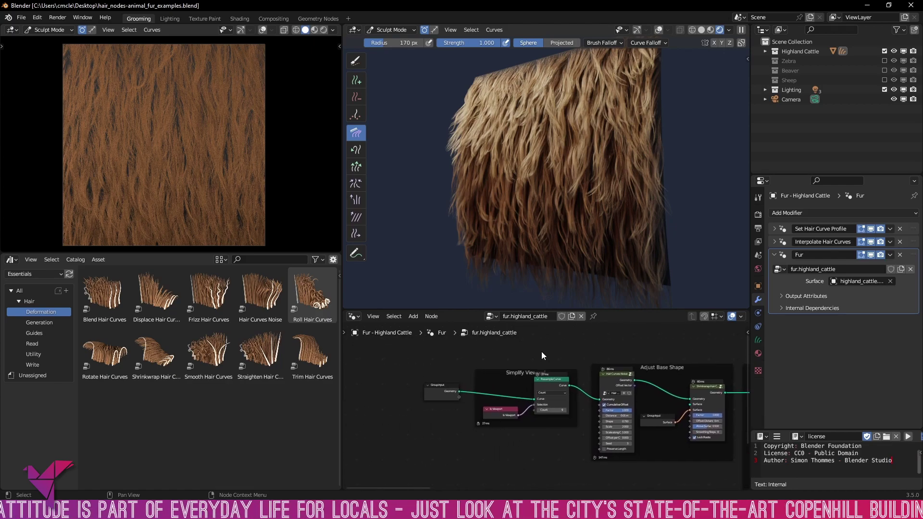
{"action": "scroll", "coordinate": [542, 351], "scroll_direction": "up", "scroll_amount": 2}
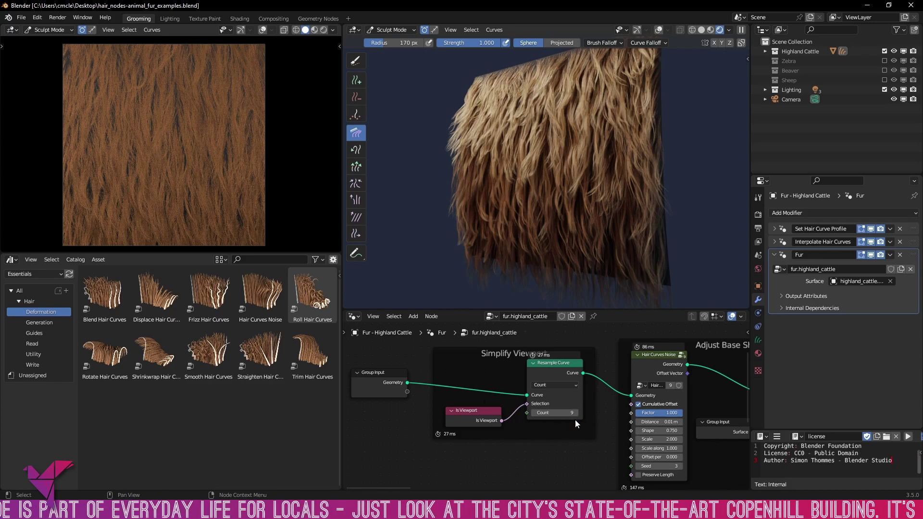
{"action": "middle_click_drag", "start_coordinate": [604, 428], "coordinate": [742, 413]}
{"action": "scroll", "coordinate": [632, 392], "scroll_direction": "down", "scroll_amount": 3}
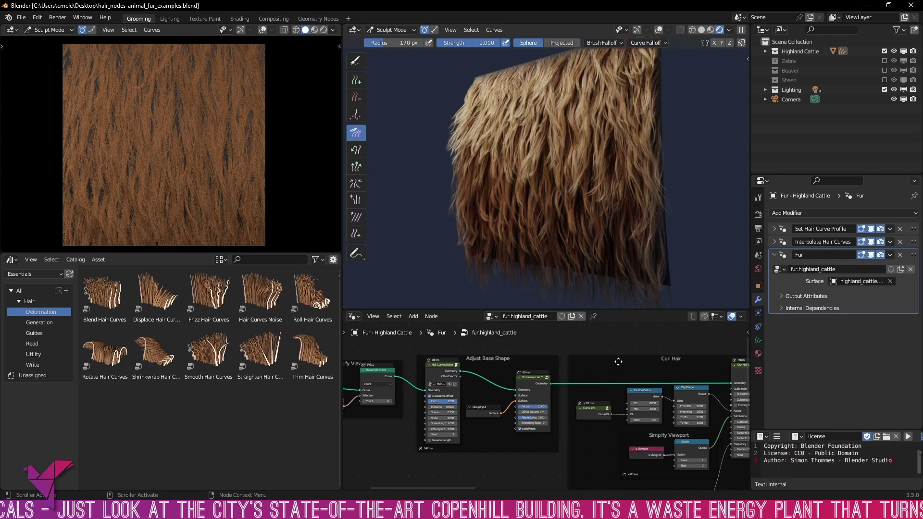
Step: Examine the Curl Hair, Trim Random and Frizz Base node groups in the fur node tree
{"action": "scroll", "coordinate": [619, 364], "scroll_direction": "up", "scroll_amount": 2}
{"action": "middle_click_drag", "start_coordinate": [627, 364], "coordinate": [451, 353]}
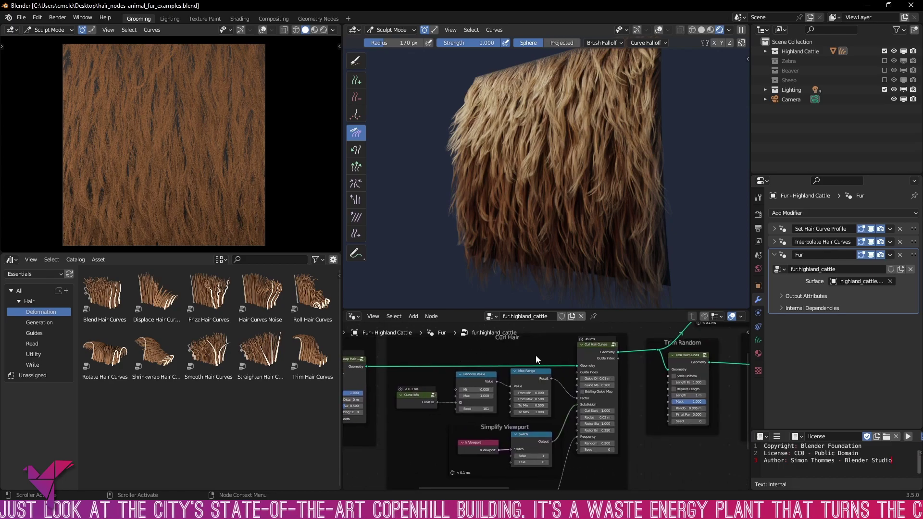
{"action": "middle_click_drag", "start_coordinate": [642, 412], "coordinate": [450, 435]}
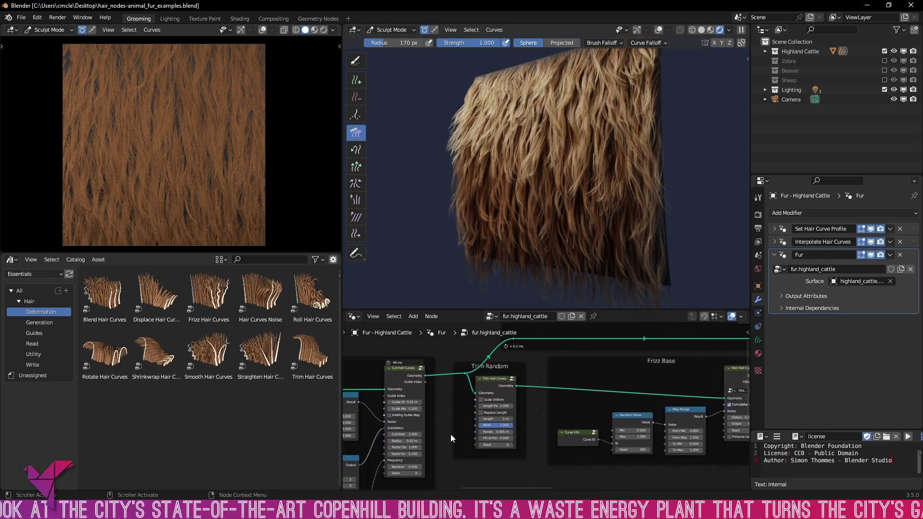
{"action": "scroll", "coordinate": [513, 385], "scroll_direction": "up", "scroll_amount": 2}
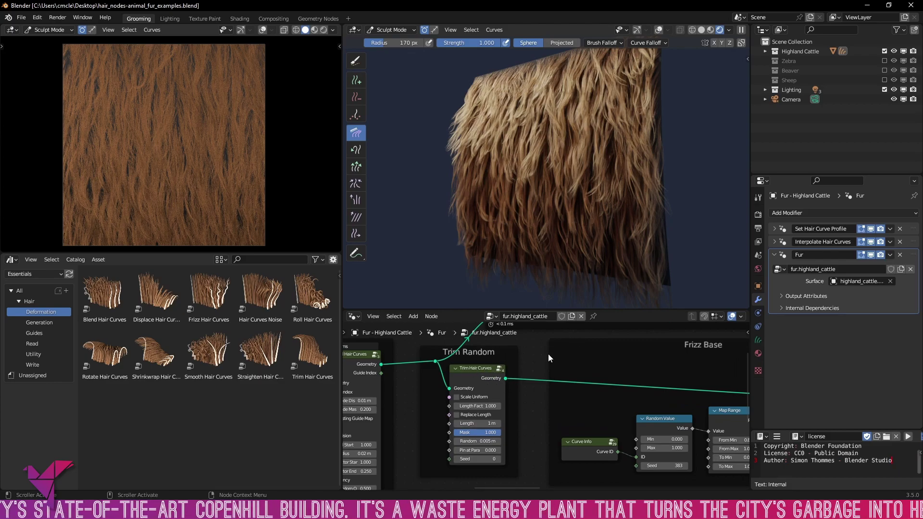
{"action": "scroll", "coordinate": [577, 359], "scroll_direction": "down", "scroll_amount": 2}
{"action": "middle_click_drag", "start_coordinate": [608, 360], "coordinate": [473, 396]}
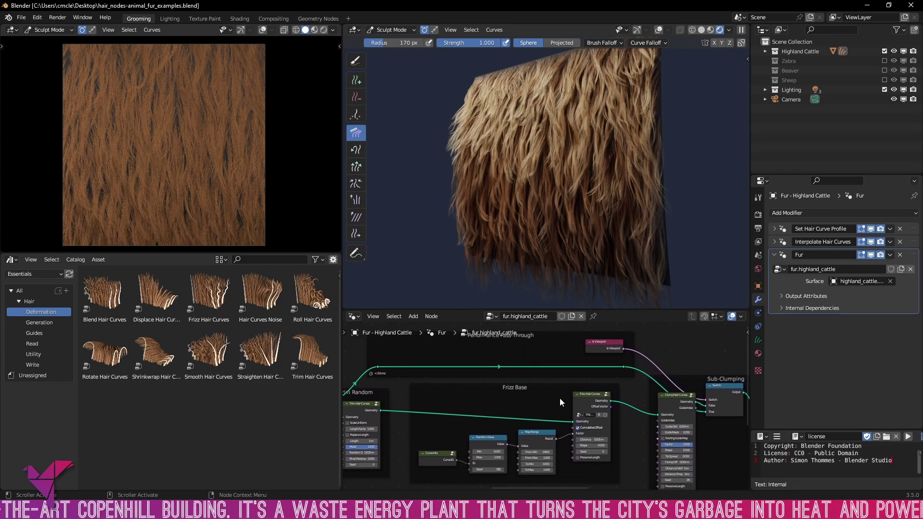
{"action": "mouse_move", "coordinate": [693, 353]}
{"action": "middle_mouse_down"}
{"action": "mouse_move", "coordinate": [375, 342]}
{"action": "mouse_move", "coordinate": [690, 351]}
{"action": "mouse_move", "coordinate": [698, 369]}
{"action": "mouse_move", "coordinate": [705, 354]}
{"action": "middle_mouse_up"}
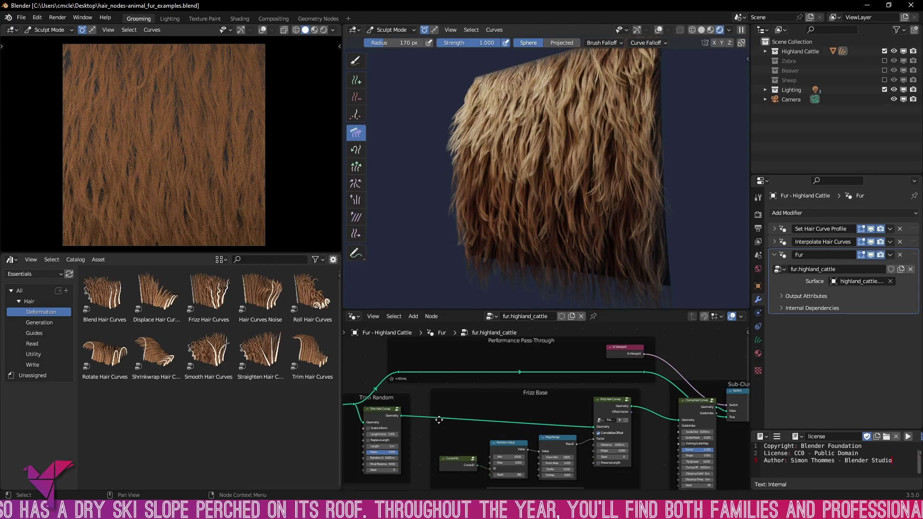
Step: Check which operations are offered for the Trim Hair Curves and Straighten Hair Curves assets
{"action": "right_click", "coordinate": [299, 363]}
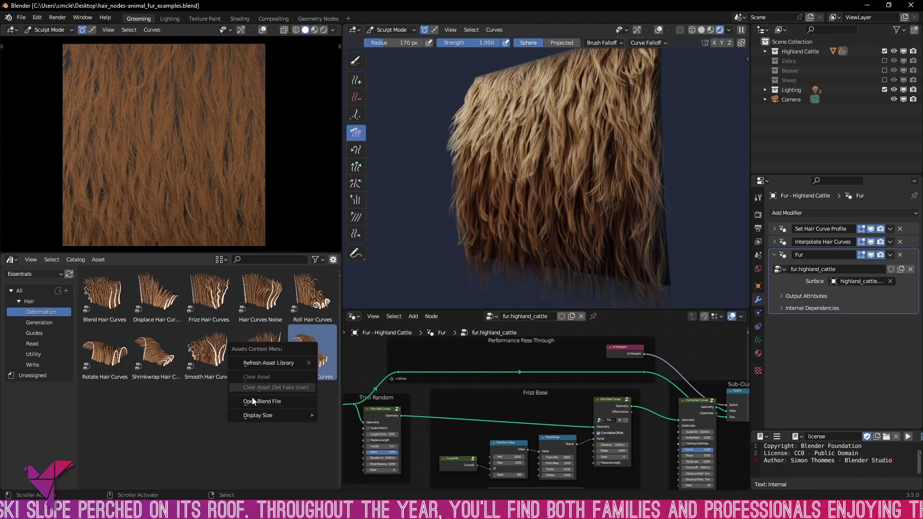
{"action": "left_click", "coordinate": [299, 362]}
{"action": "left_click", "coordinate": [271, 353]}
{"action": "right_click", "coordinate": [269, 351]}
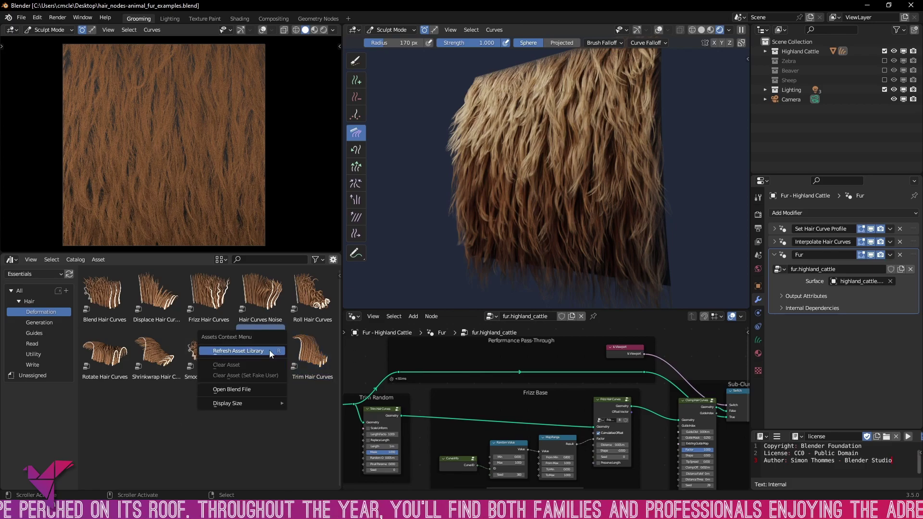
{"action": "left_click", "coordinate": [261, 444]}
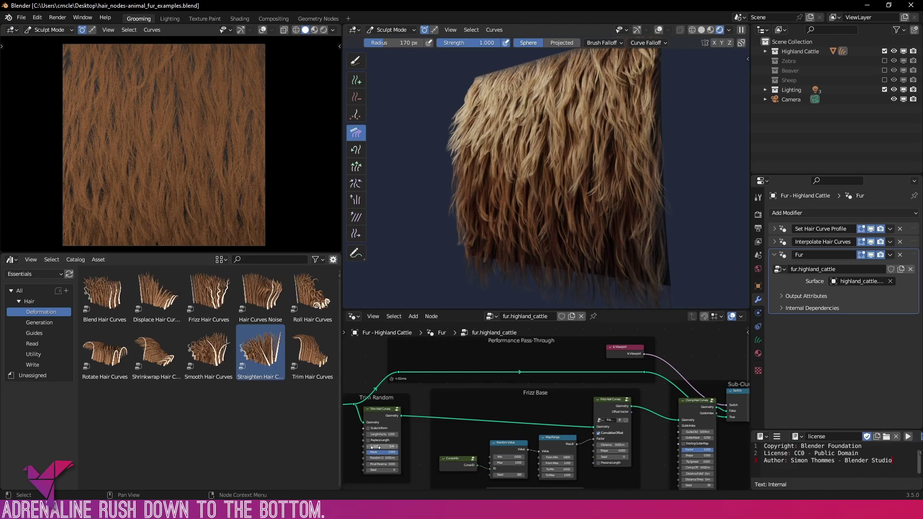
Step: Examine the Detail Frizz nodes and the group output at the end of the fur node tree
{"action": "middle_click_drag", "start_coordinate": [546, 393], "coordinate": [441, 362]}
{"action": "scroll", "coordinate": [603, 335], "scroll_direction": "down", "scroll_amount": 5}
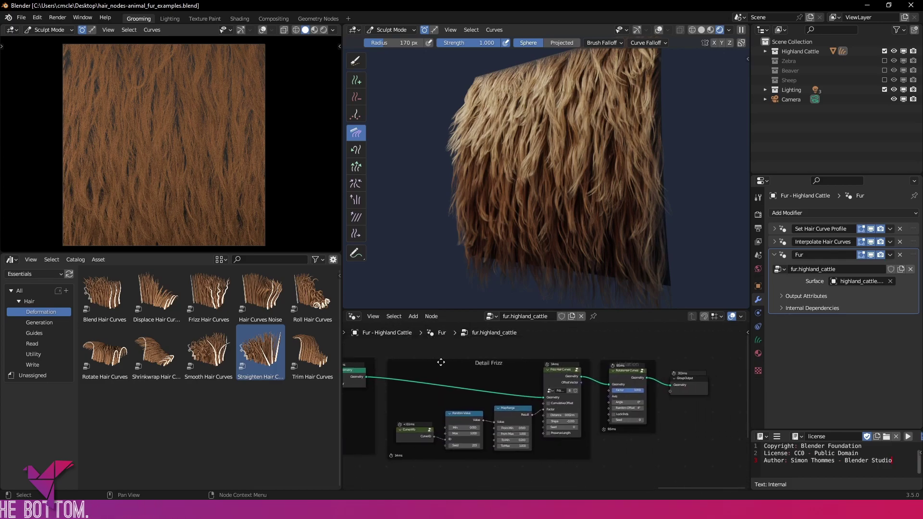